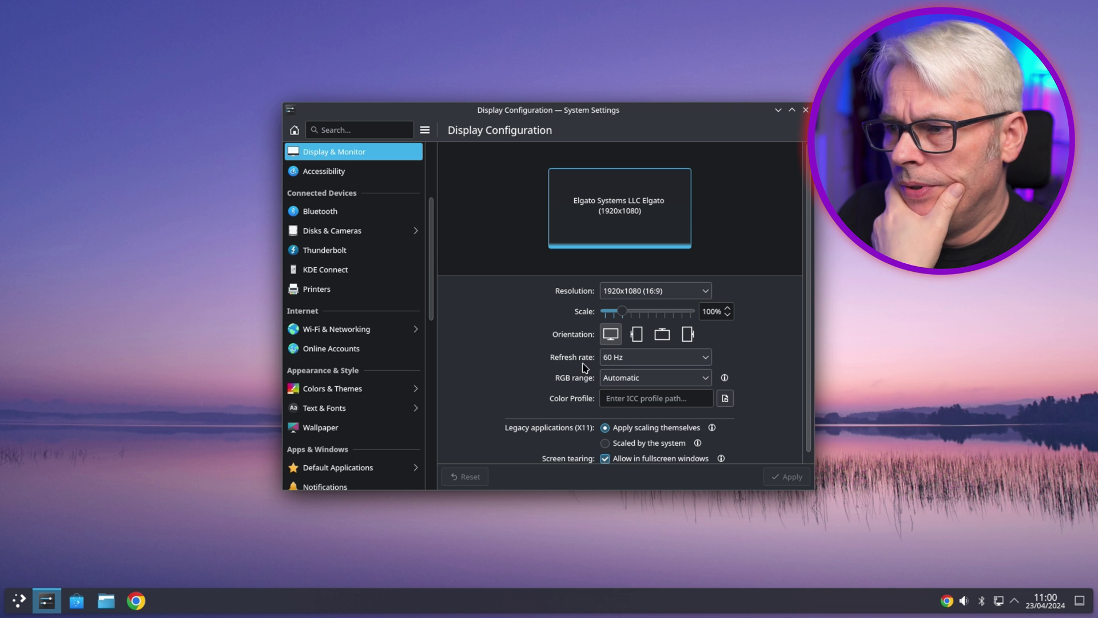
Try a larger display scale and apply it
{"action": "left_click_drag", "start_coordinate": [623, 313], "coordinate": [698, 314]}
{"action": "left_click", "coordinate": [783, 477]}
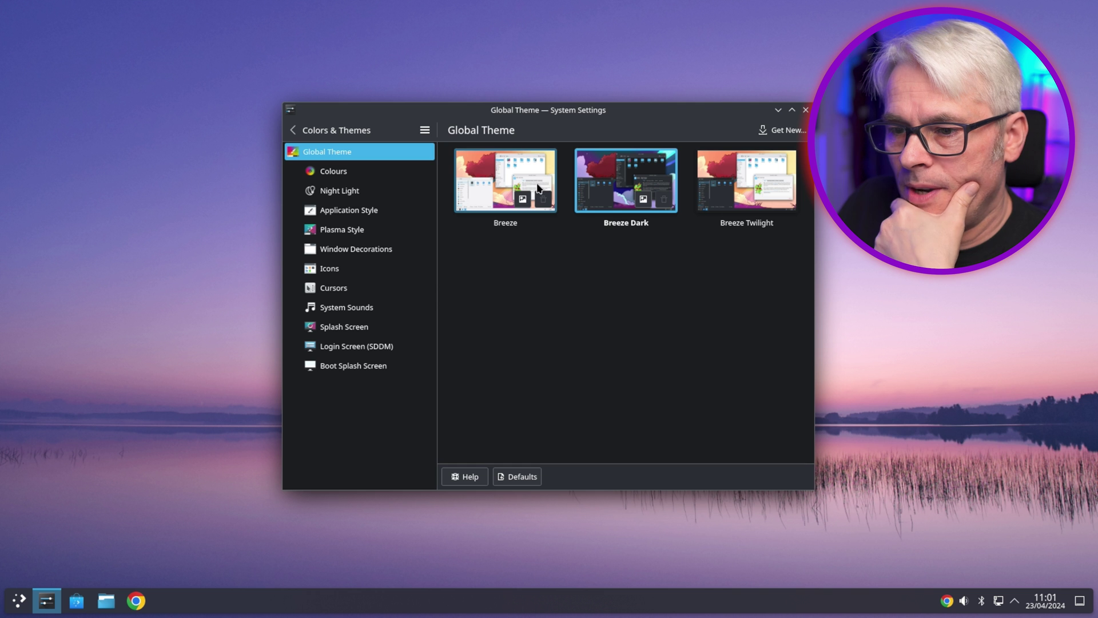
Check what the Breeze Dark global theme would apply, cancel it, and view the boot splash screen options
{"action": "left_click", "coordinate": [605, 190]}
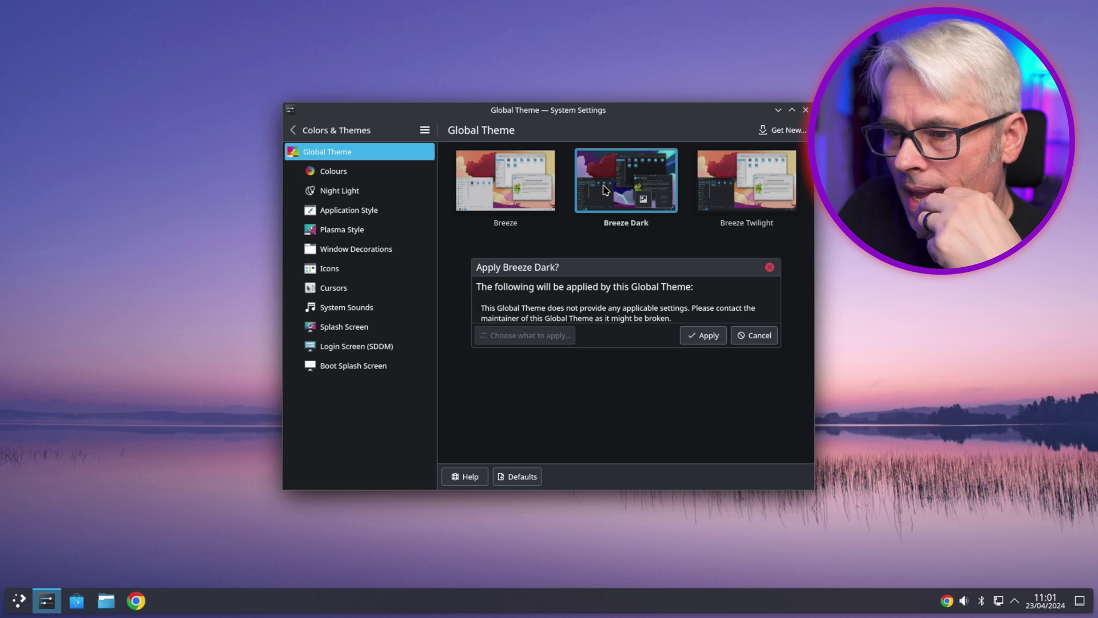
{"action": "left_click", "coordinate": [760, 342]}
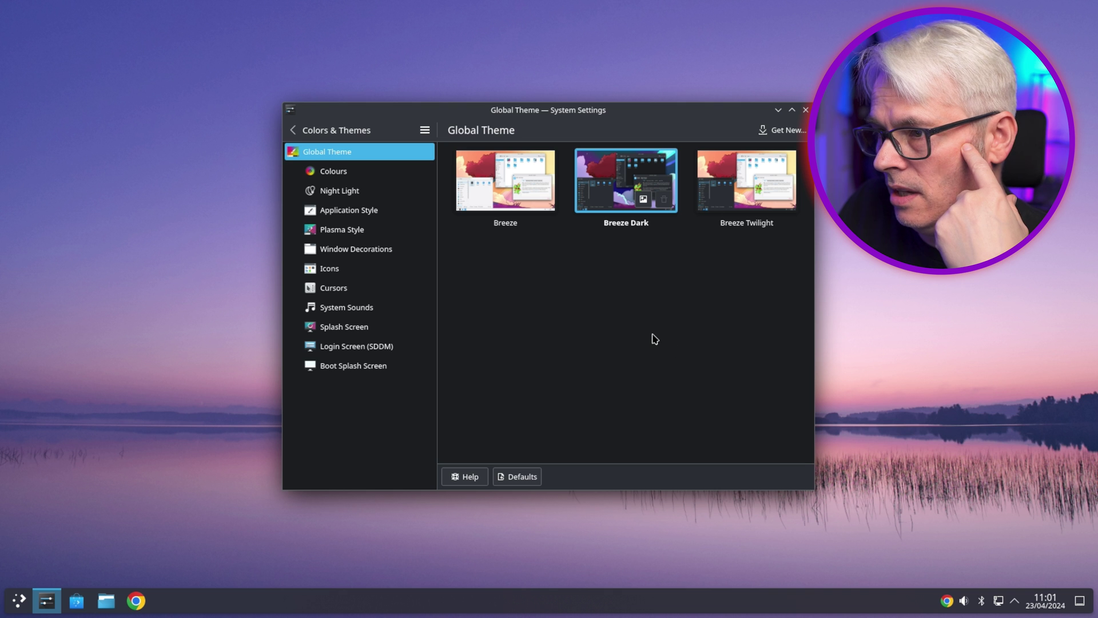
{"action": "left_click", "coordinate": [366, 366]}
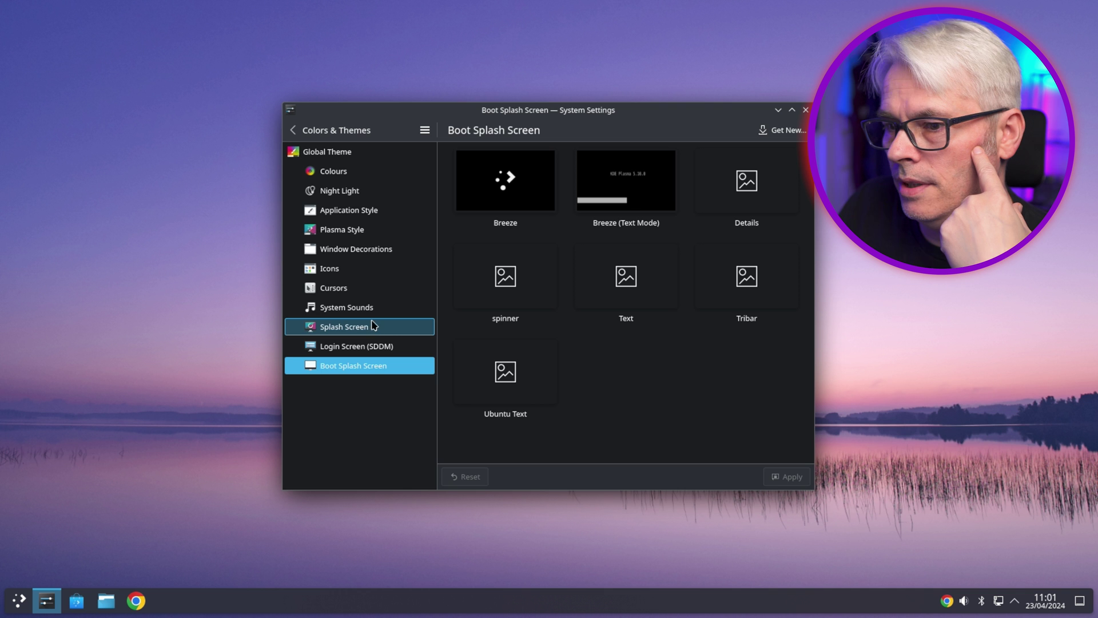
Review the behaviour options of the SDDM login screen and return to its theme list
{"action": "left_click", "coordinate": [335, 346]}
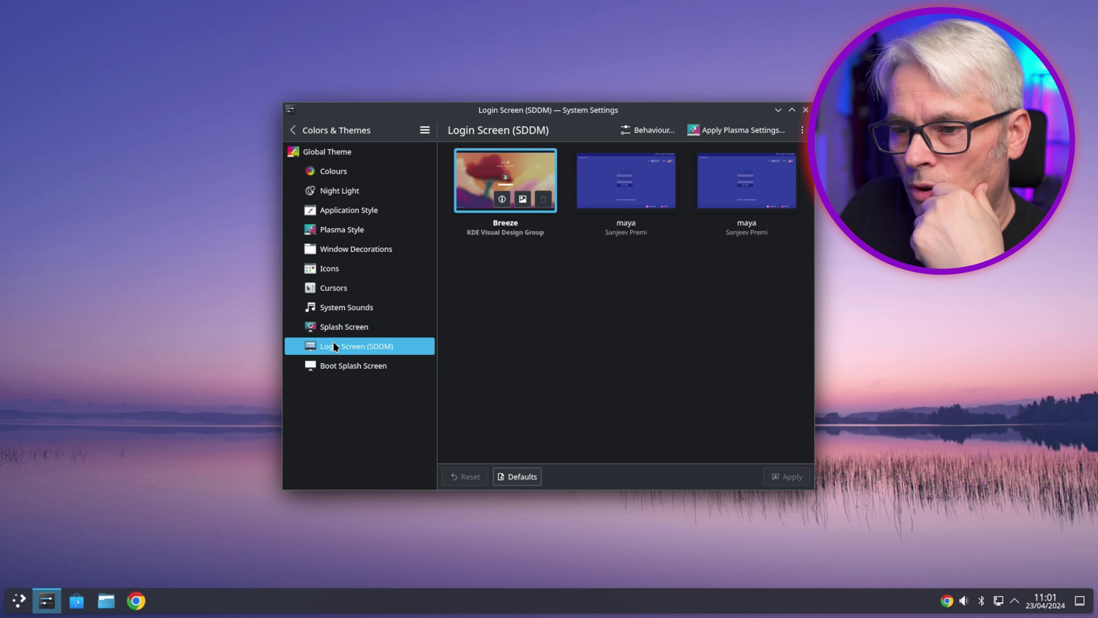
{"action": "left_click", "coordinate": [654, 132]}
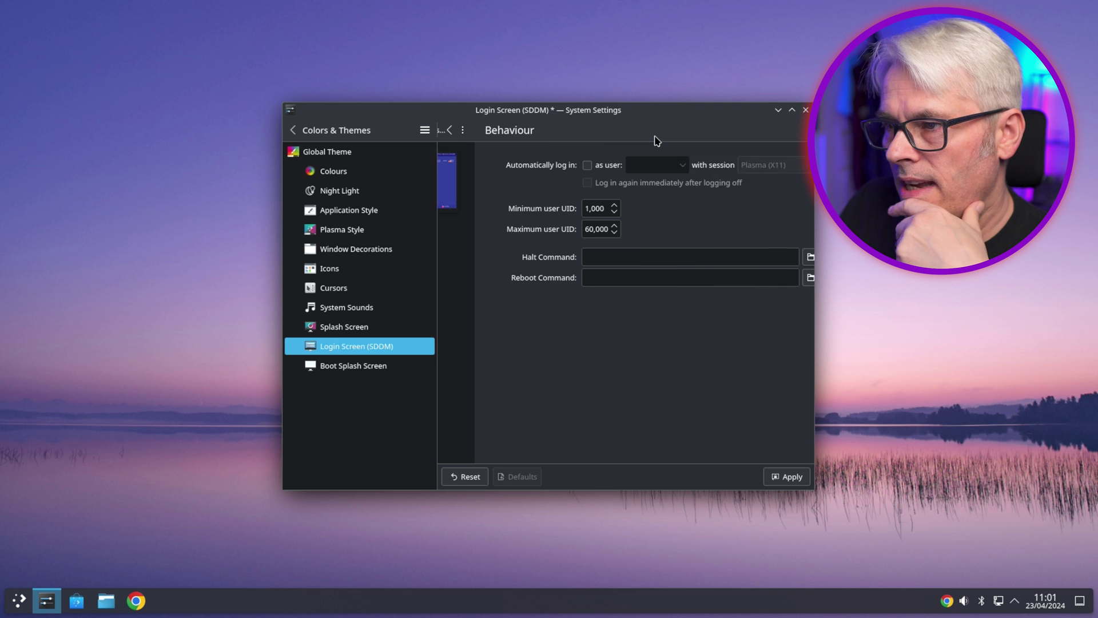
{"action": "left_click", "coordinate": [450, 129]}
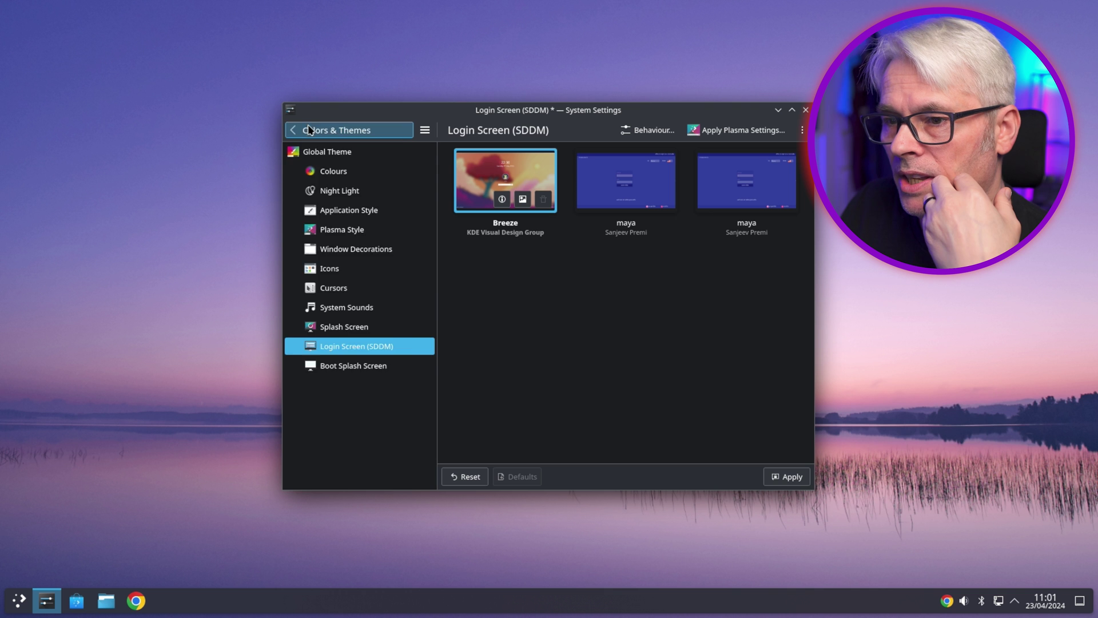
Go to the wallpaper settings, discarding the pending login screen changes
{"action": "left_click", "coordinate": [293, 129]}
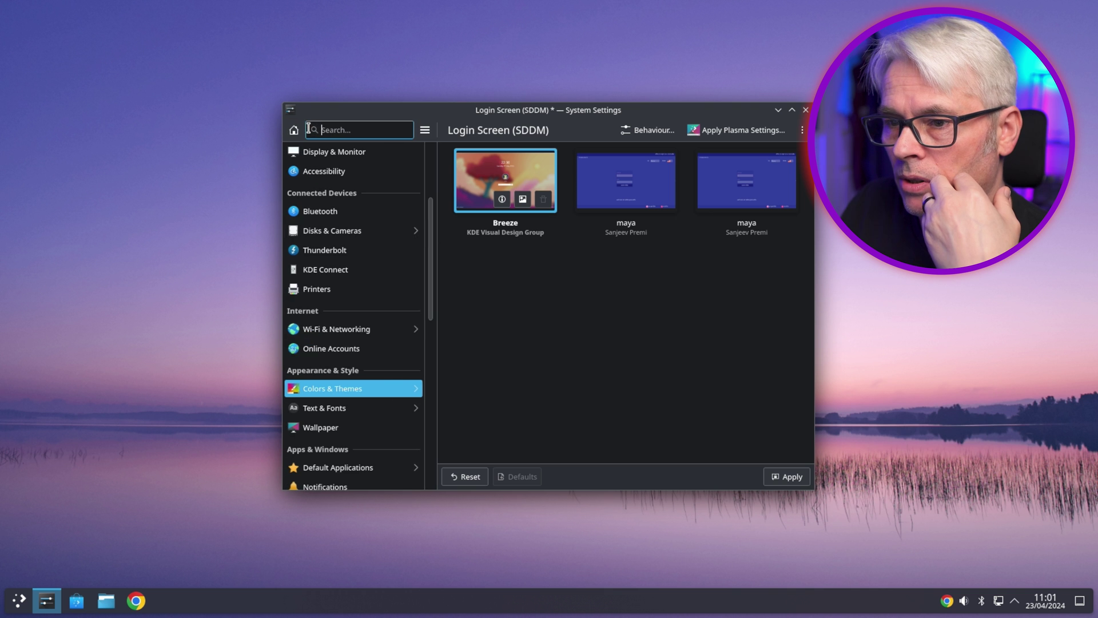
{"action": "left_click", "coordinate": [335, 430]}
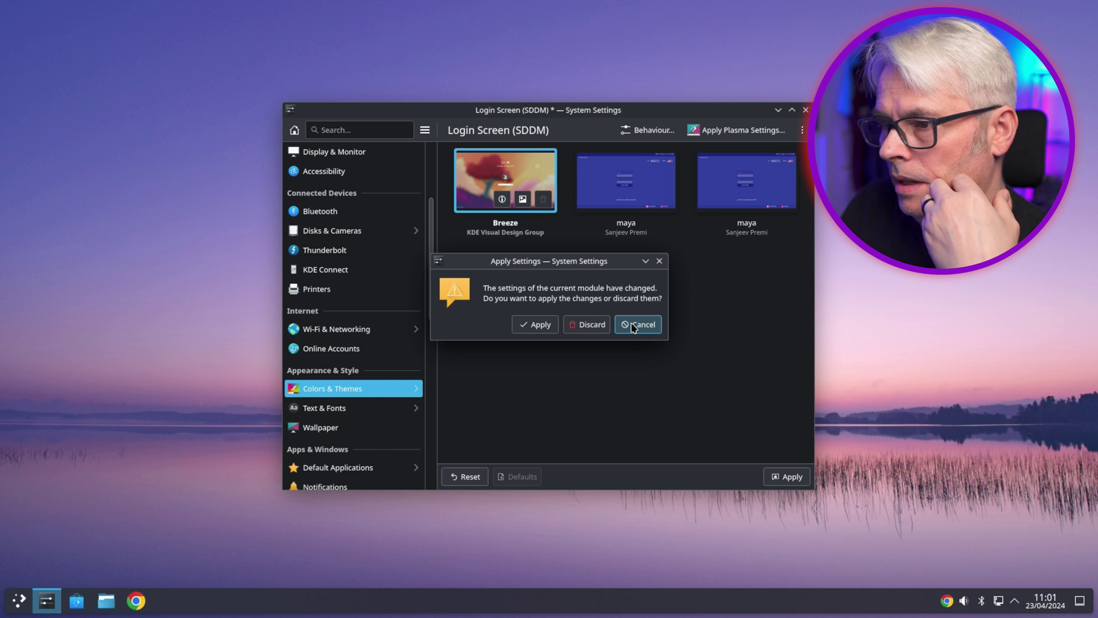
{"action": "left_click", "coordinate": [589, 325]}
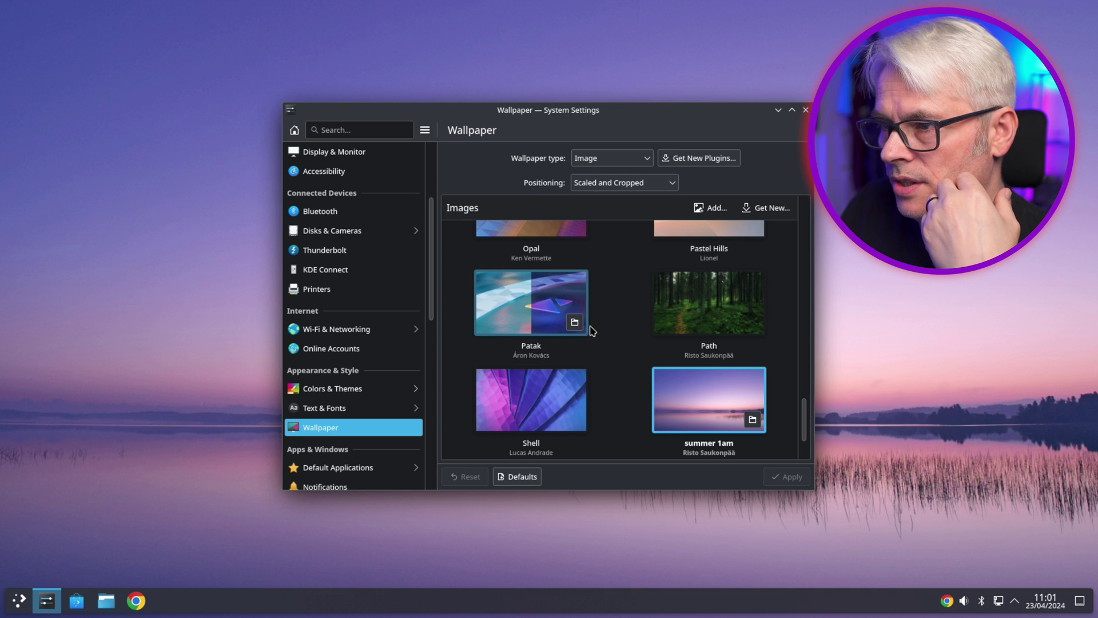
Maximise the settings window, apply the Scarlet Tree wallpaper, and minimise the window to see the desktop
{"action": "left_click", "coordinate": [792, 110]}
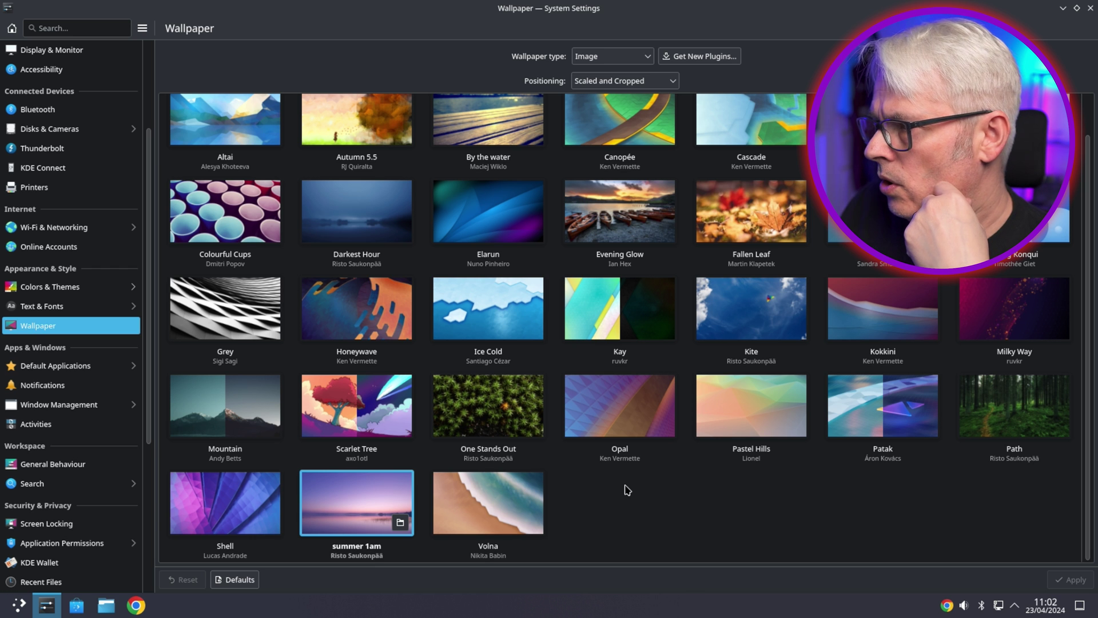
{"action": "left_click", "coordinate": [359, 402]}
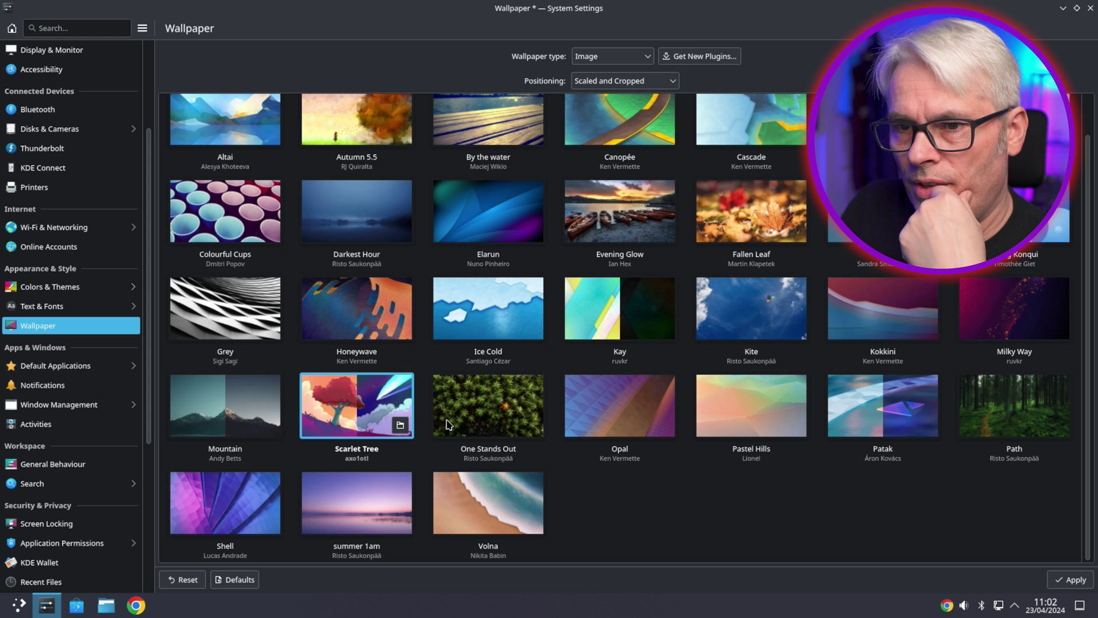
{"action": "left_click", "coordinate": [1071, 580]}
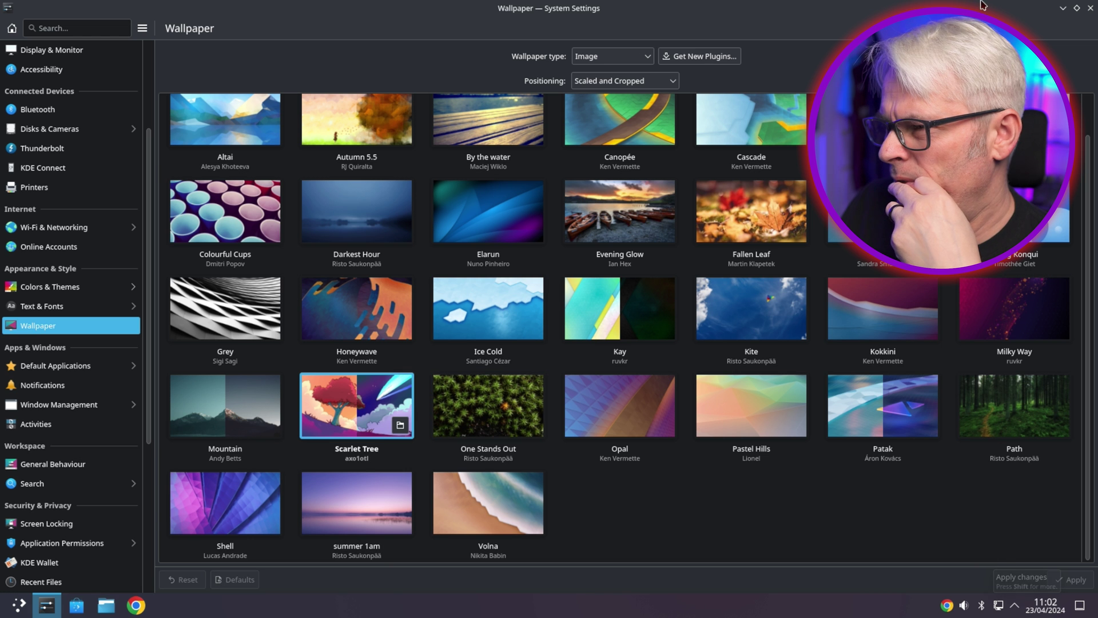
{"action": "left_click", "coordinate": [1063, 8]}
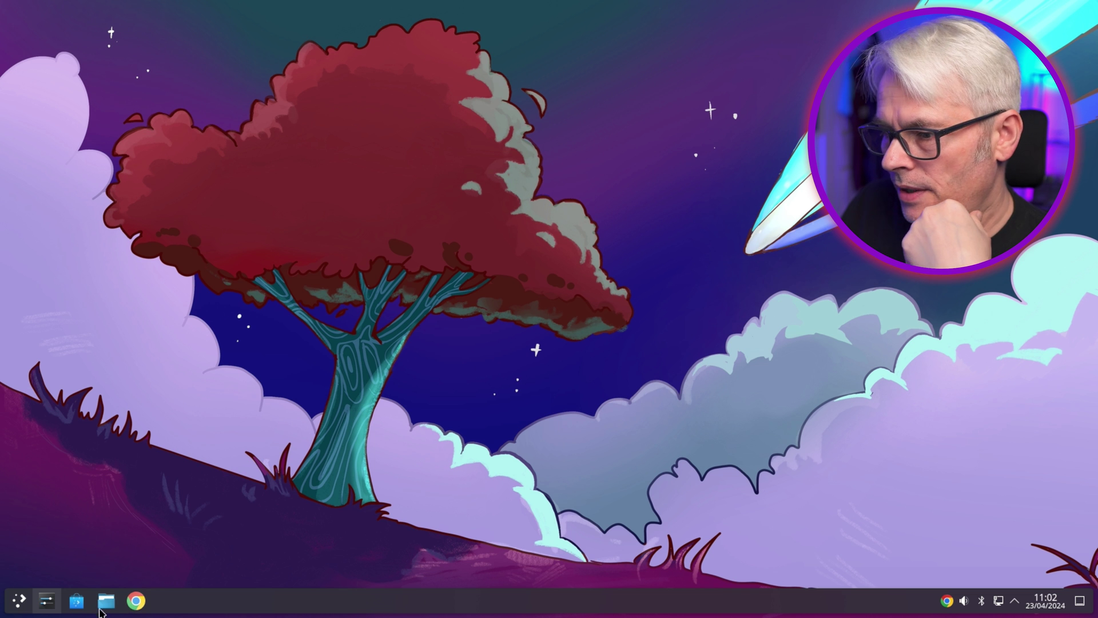
Switch the wallpaper back to summer 1am, un-maximise the settings window, and close it
{"action": "left_click", "coordinate": [46, 601]}
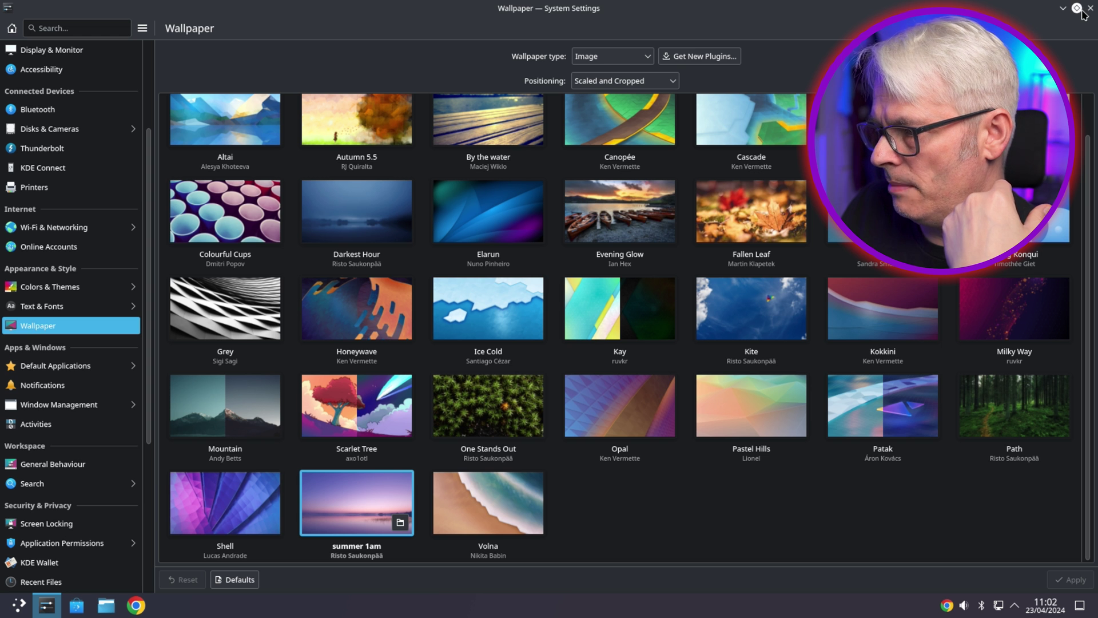
{"action": "left_click", "coordinate": [1076, 8]}
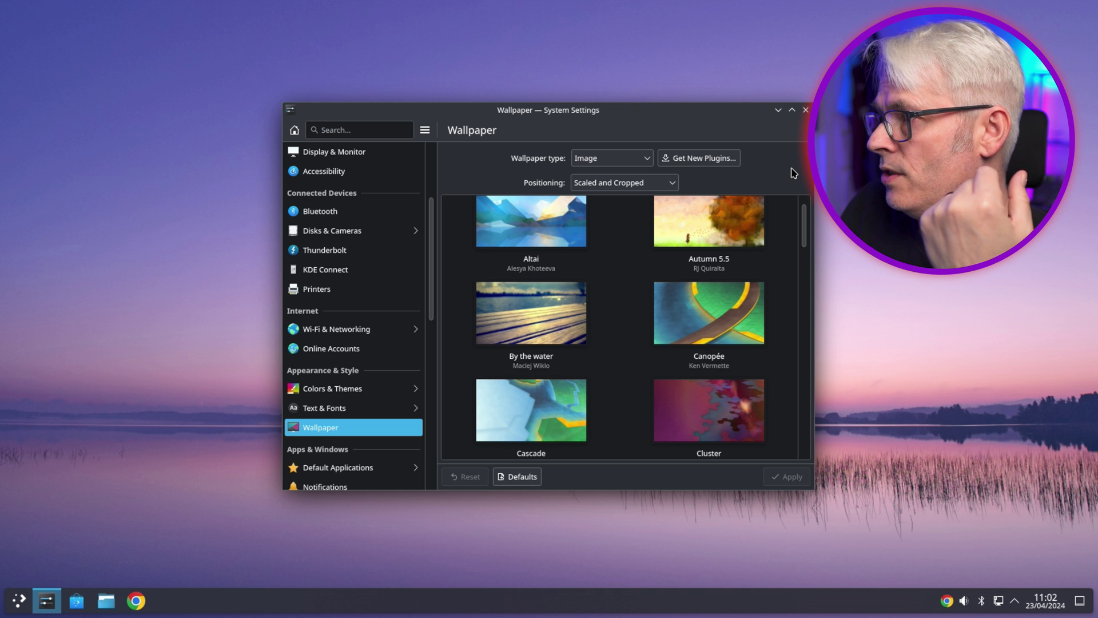
{"action": "left_click", "coordinate": [805, 111]}
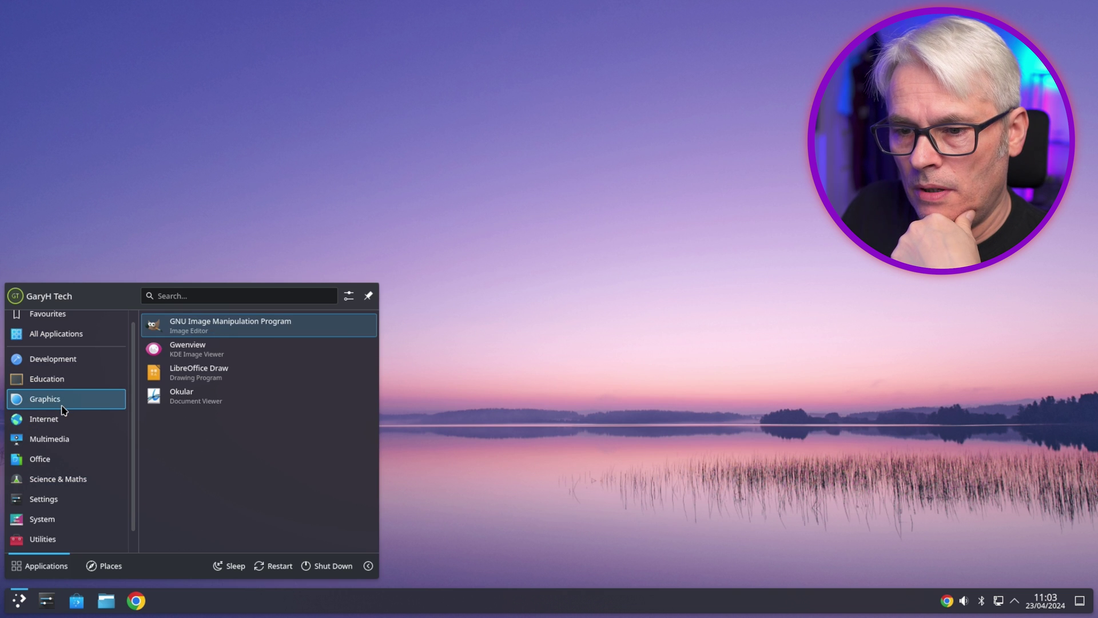
Browse the Wastebin and the root device's folders in the Dolphin file manager
{"action": "mouse_move", "coordinate": [68, 443]}
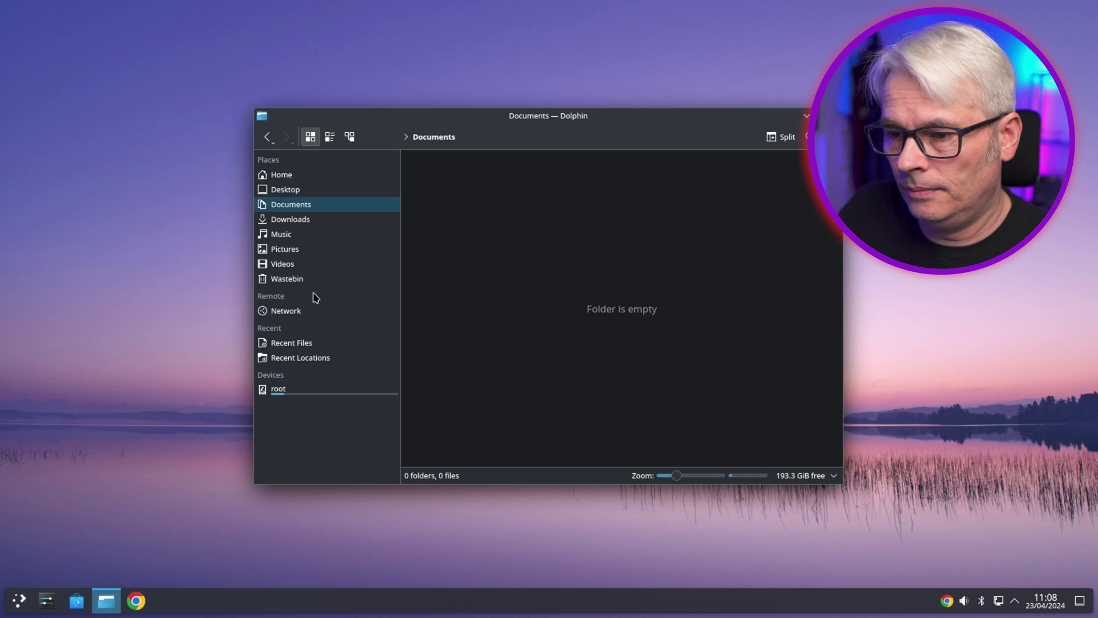
{"action": "left_click", "coordinate": [314, 279]}
{"action": "left_click", "coordinate": [269, 389]}
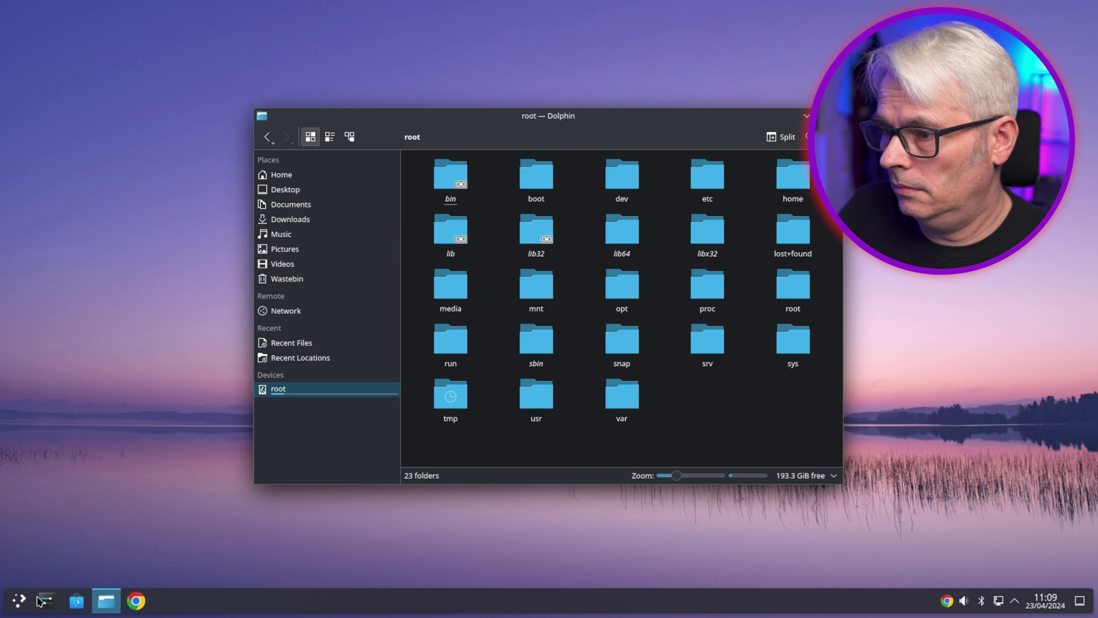
Switch to System Settings and view the system's software and hardware details on the About this System page
{"action": "left_click", "coordinate": [46, 600]}
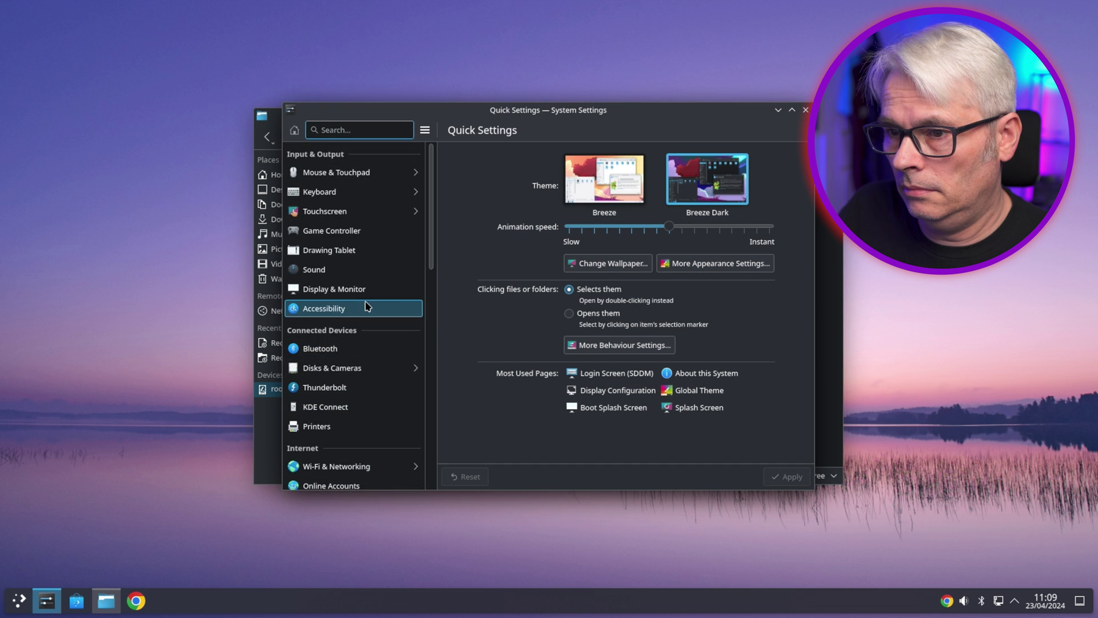
{"action": "scroll", "coordinate": [354, 429], "scroll_direction": "down", "scroll_amount": 15}
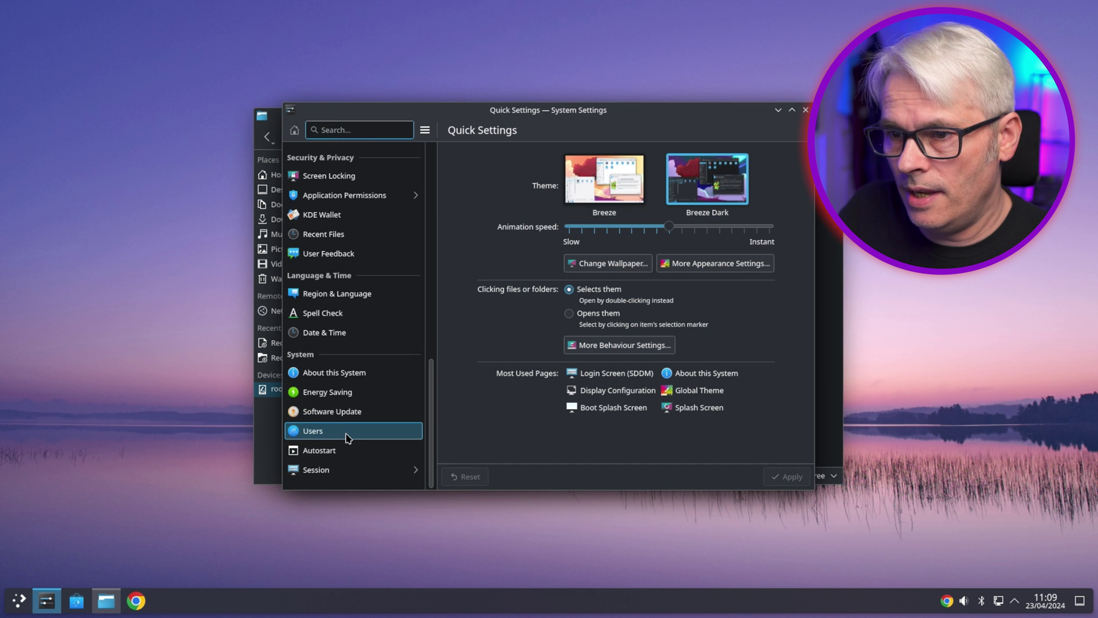
{"action": "left_click", "coordinate": [326, 373]}
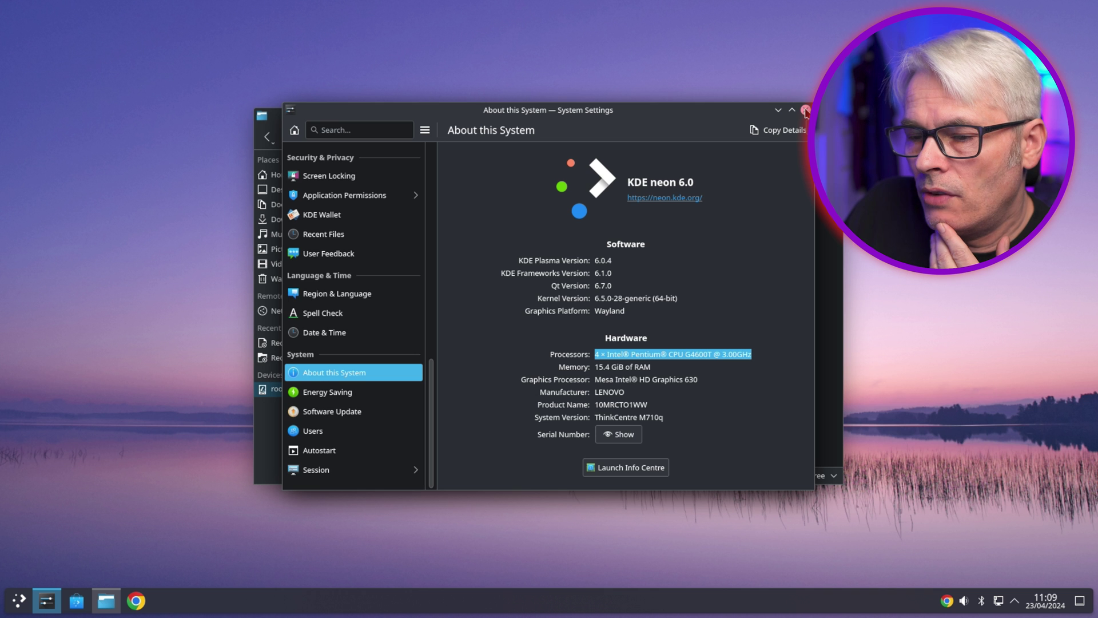
Go to the Bluetooth settings, disable Bluetooth, and enable it again
{"action": "scroll", "coordinate": [381, 372], "scroll_direction": "up", "scroll_amount": 5}
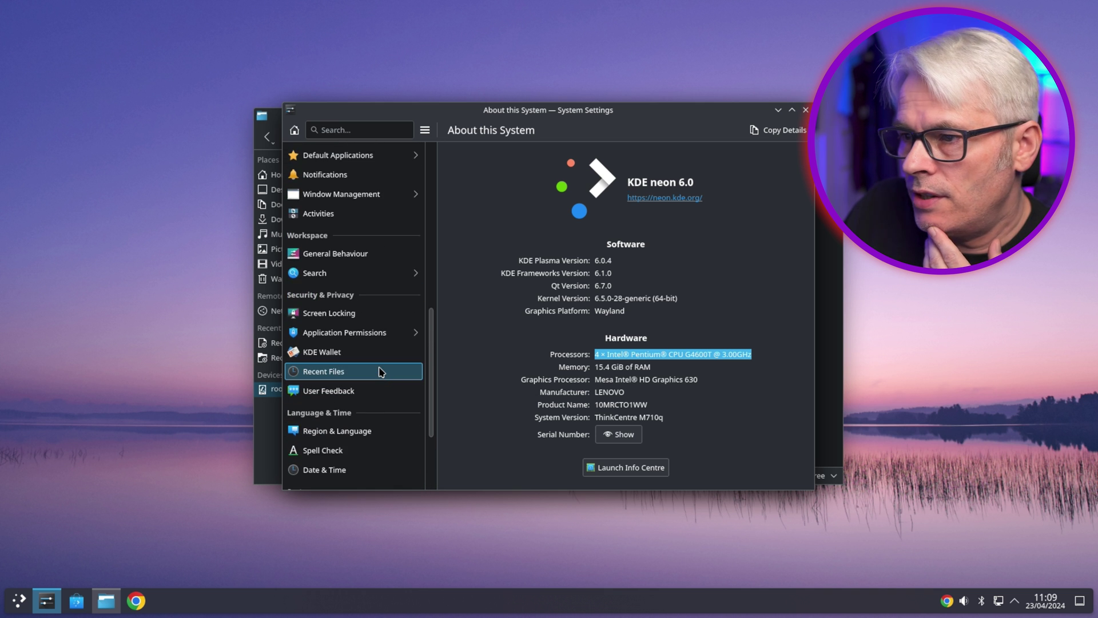
{"action": "scroll", "coordinate": [381, 372], "scroll_direction": "up", "scroll_amount": 12}
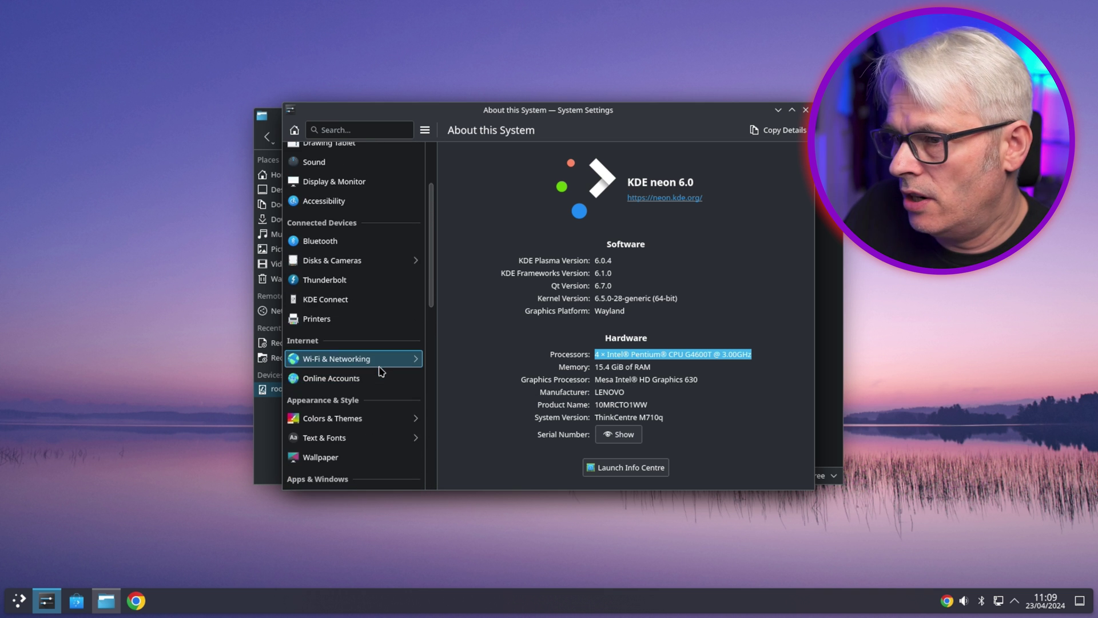
{"action": "scroll", "coordinate": [377, 365], "scroll_direction": "up", "scroll_amount": 2}
{"action": "left_click", "coordinate": [366, 296]}
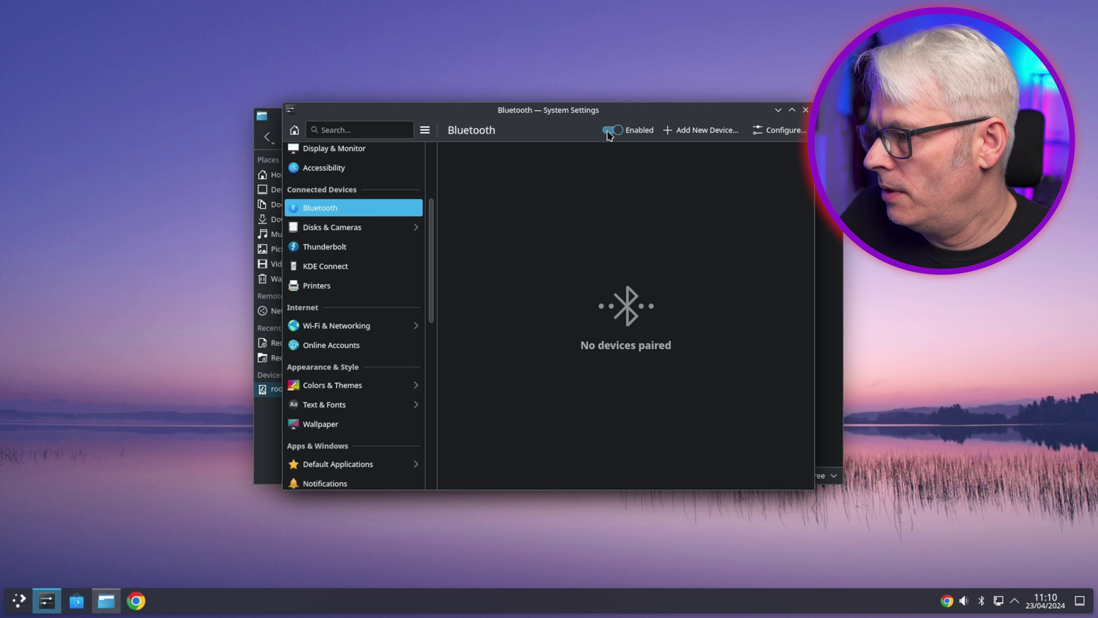
{"action": "left_click", "coordinate": [610, 131]}
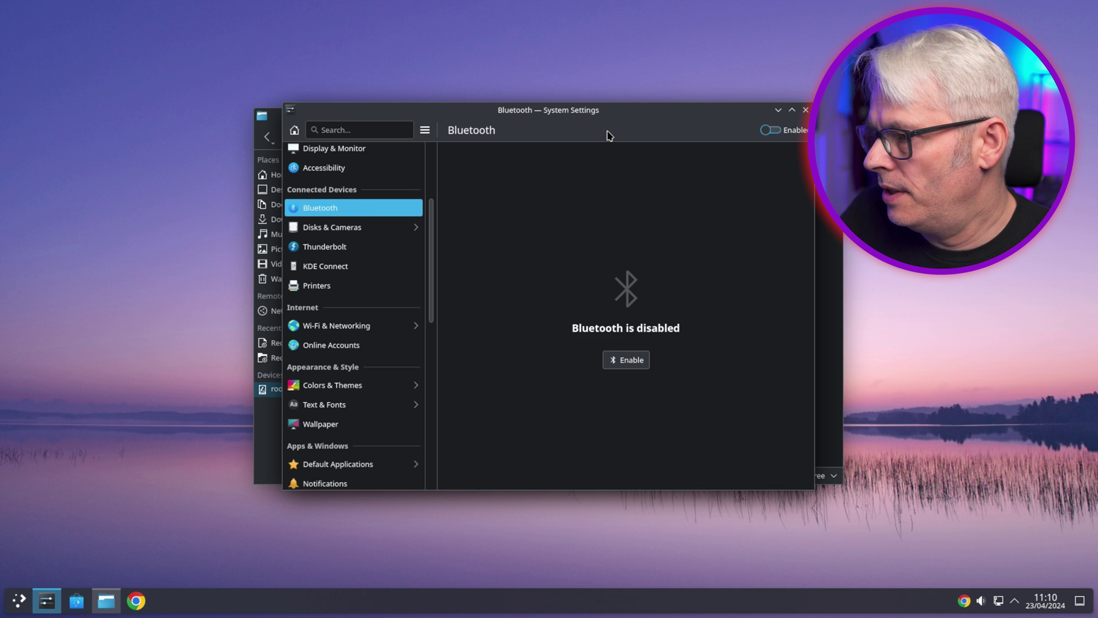
{"action": "left_click", "coordinate": [771, 132]}
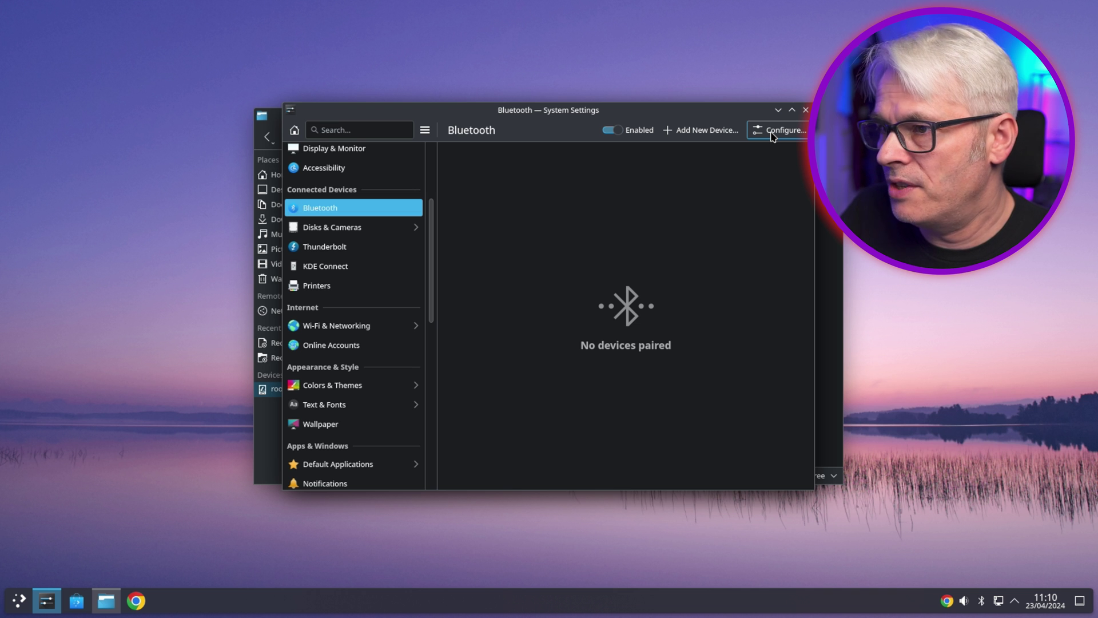
{"action": "scroll", "coordinate": [326, 338], "scroll_direction": "down", "scroll_amount": 10}
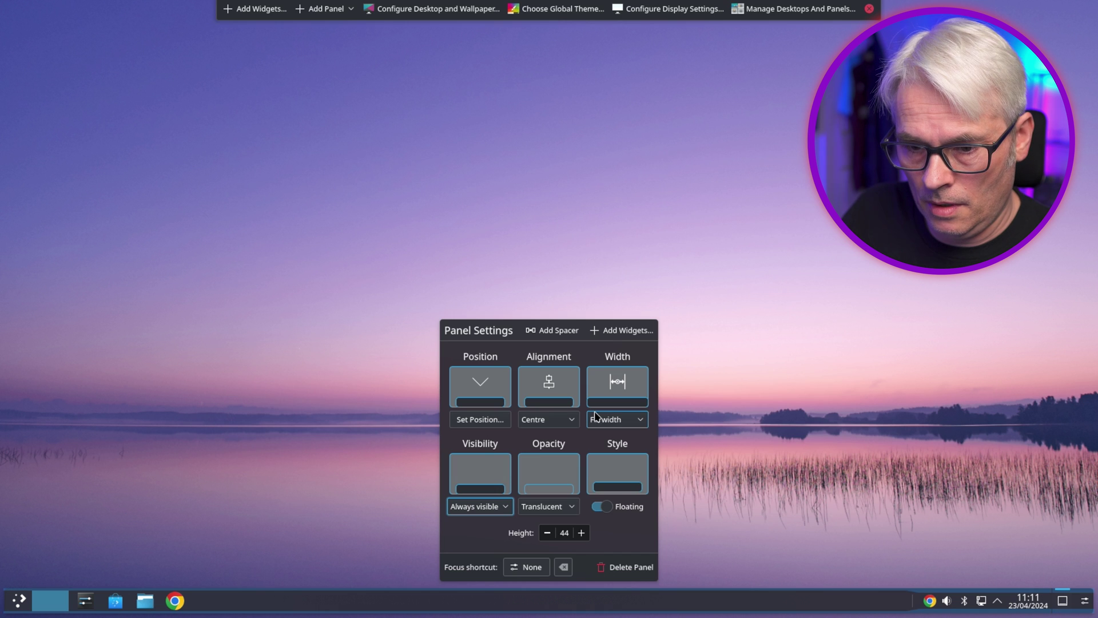
Look at the width choices and the position setting of the desktop panel
{"action": "left_click", "coordinate": [612, 421]}
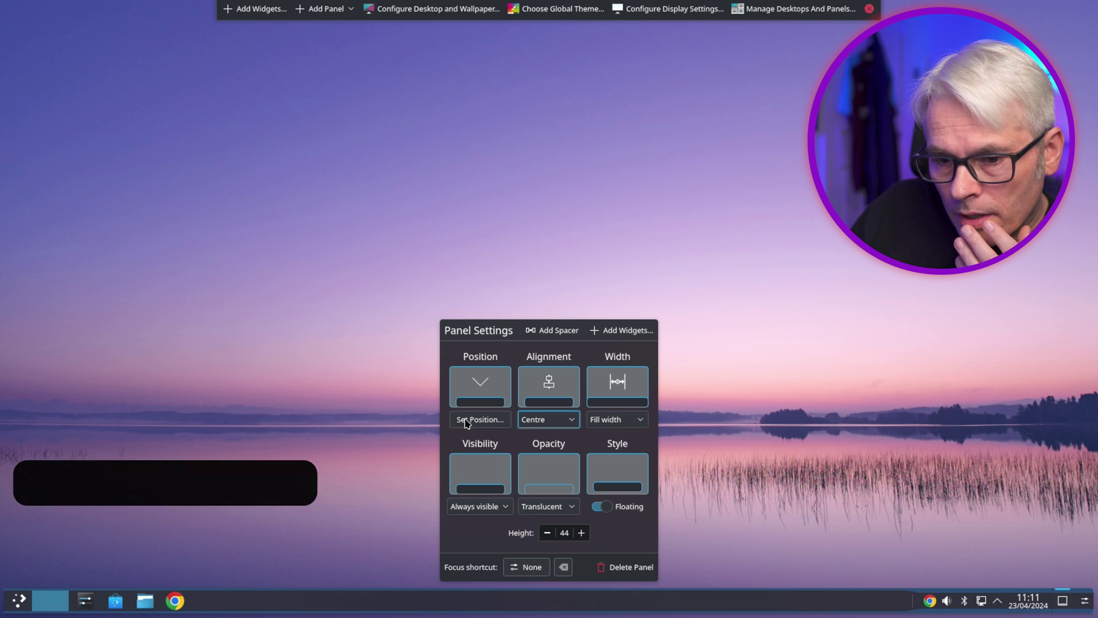
{"action": "left_click", "coordinate": [465, 420]}
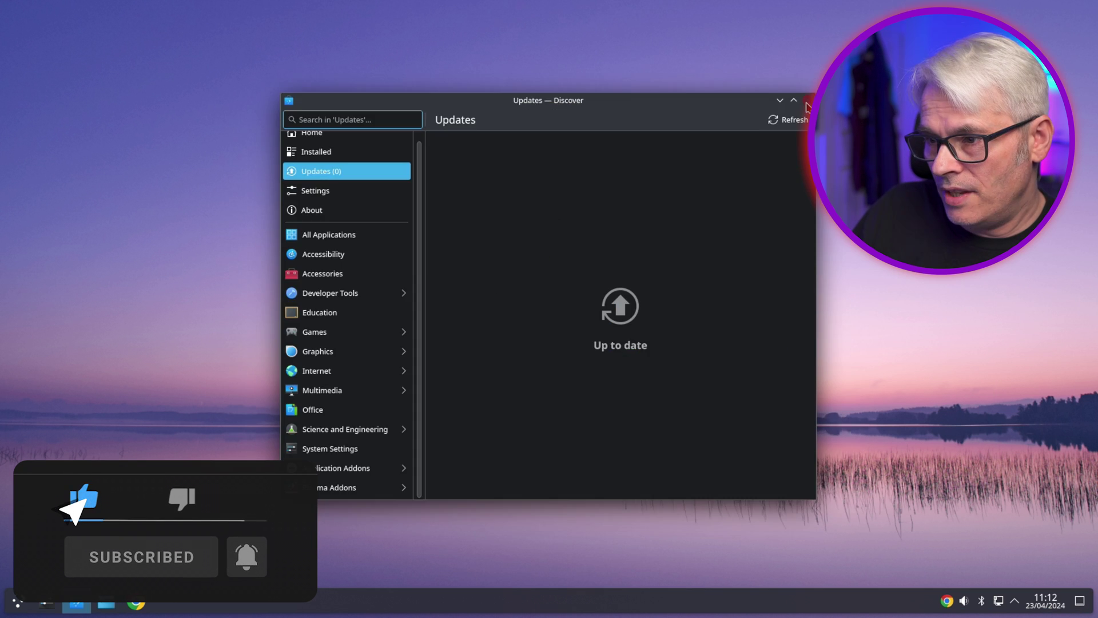
Close the Discover updates window and launch Google Chrome
{"action": "left_click", "coordinate": [807, 106]}
{"action": "left_click", "coordinate": [136, 602]}
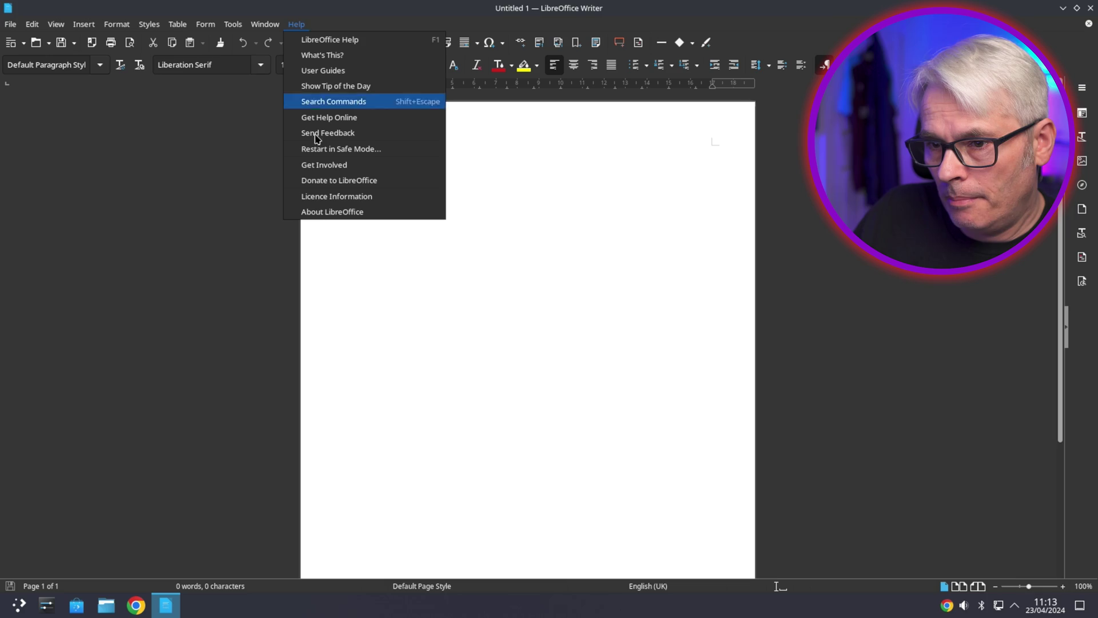
View the About LibreOffice information, dismiss it, and close the Writer window
{"action": "left_click", "coordinate": [333, 212]}
{"action": "key", "text": "Escape"}
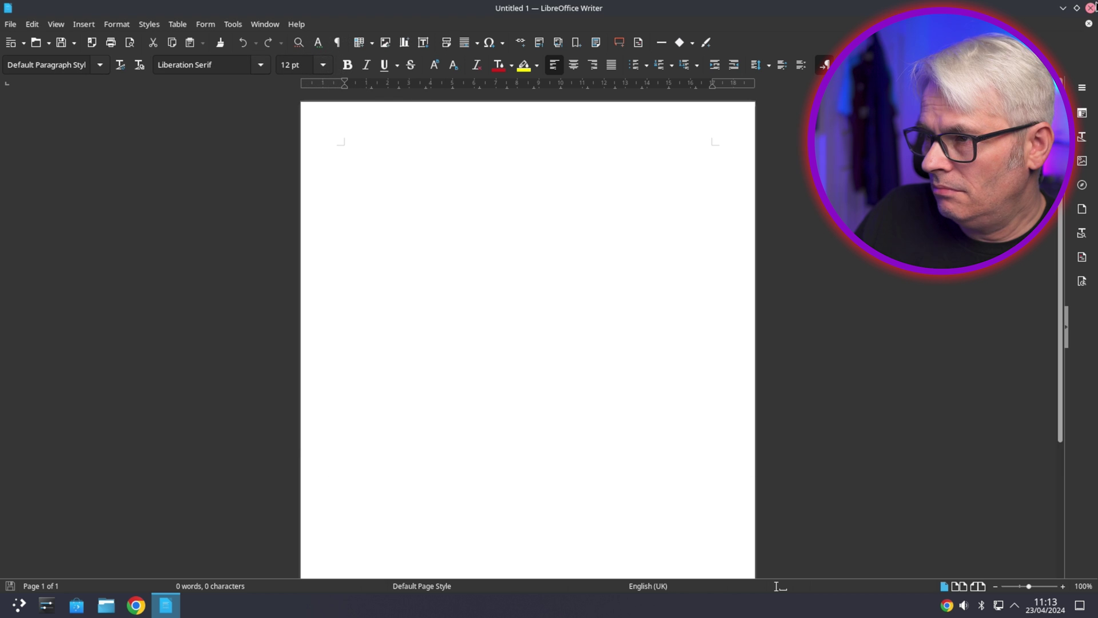
{"action": "left_click", "coordinate": [1090, 8]}
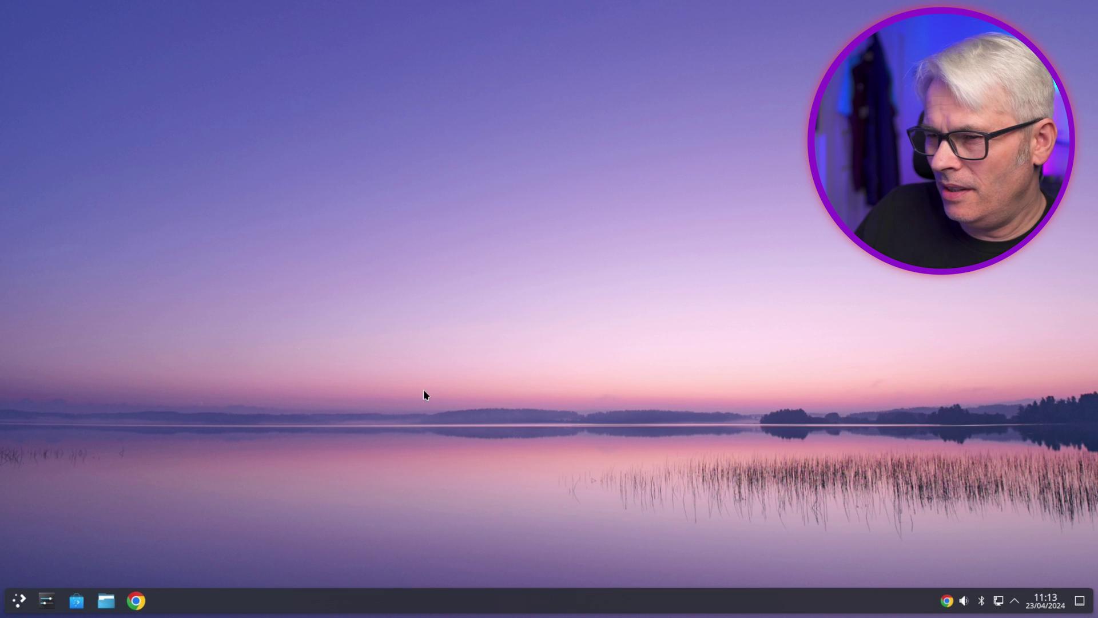
Open Google Chrome and browse the Internet category of the application launcher
{"action": "left_click", "coordinate": [135, 601]}
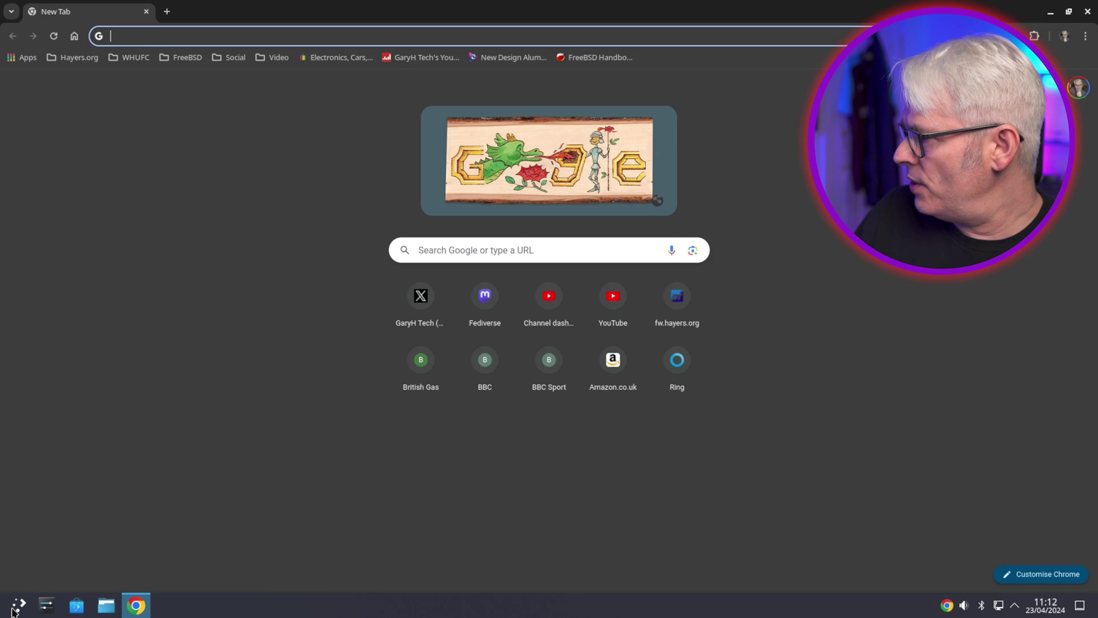
{"action": "left_click", "coordinate": [15, 609]}
{"action": "mouse_move", "coordinate": [38, 444]}
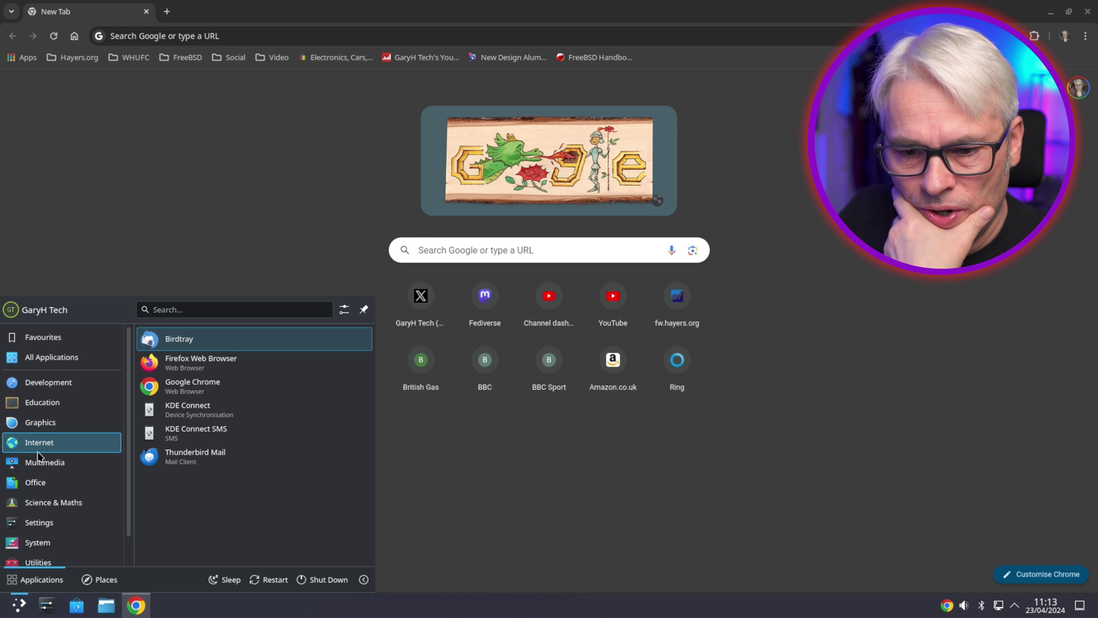
Launch LibreOffice Writer from the Office category, close the Chrome window behind it, and bring Writer back into view
{"action": "mouse_move", "coordinate": [76, 481]}
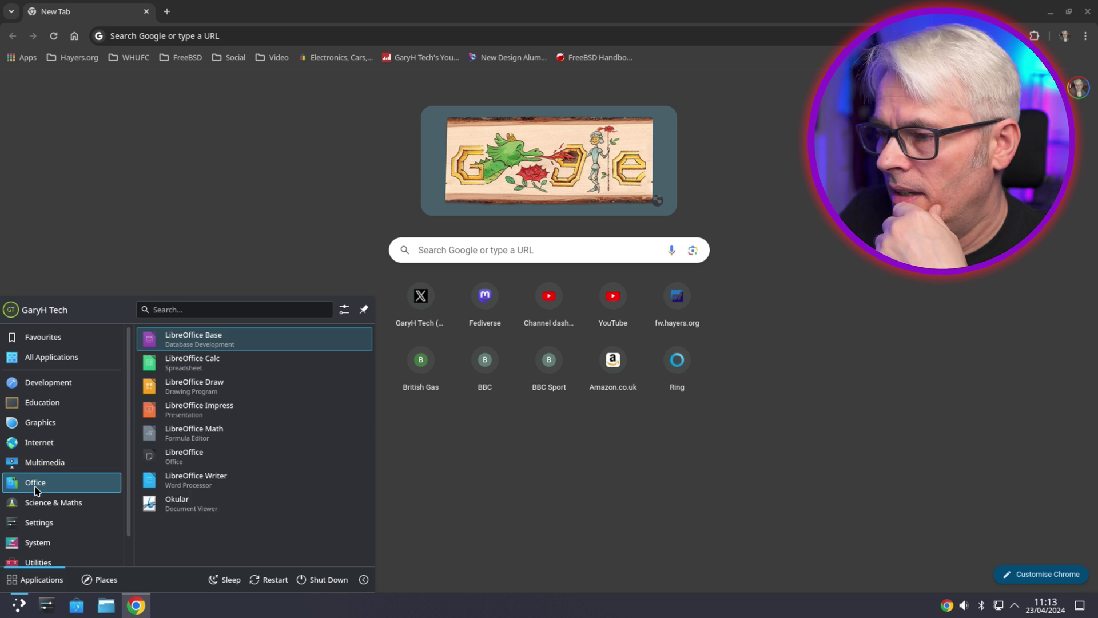
{"action": "left_click", "coordinate": [200, 483]}
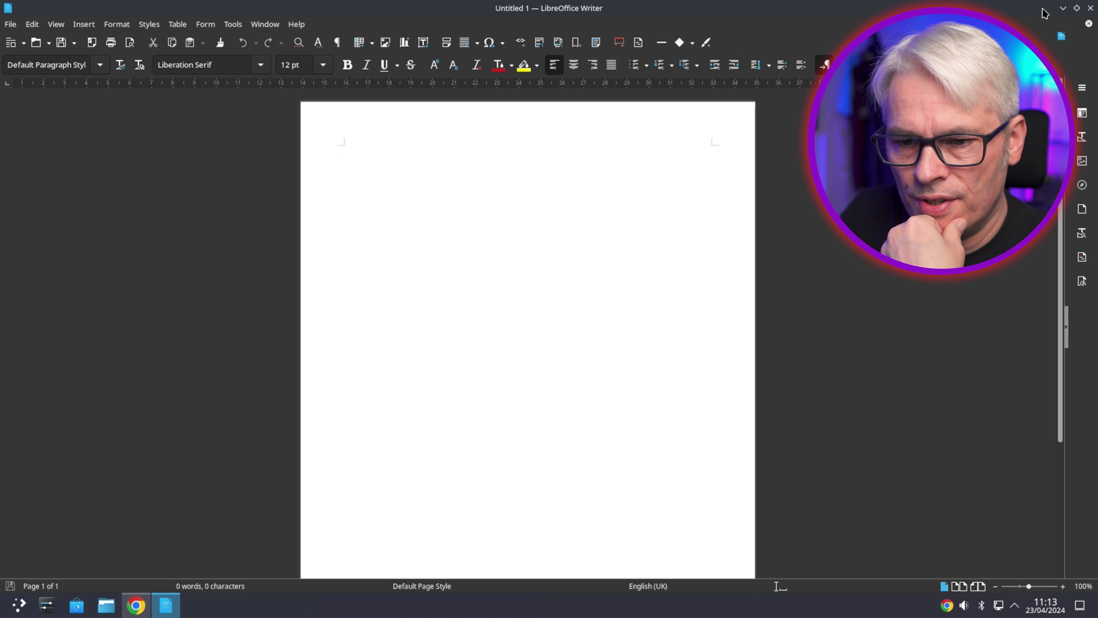
{"action": "left_click", "coordinate": [1063, 9]}
{"action": "left_click", "coordinate": [1088, 12]}
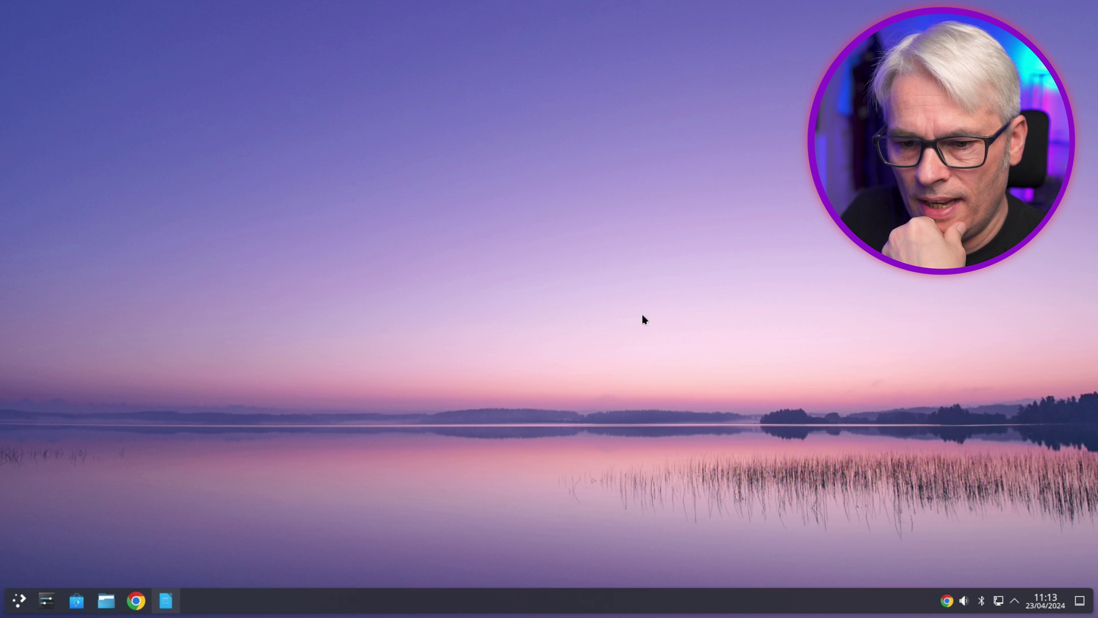
{"action": "left_click", "coordinate": [167, 602]}
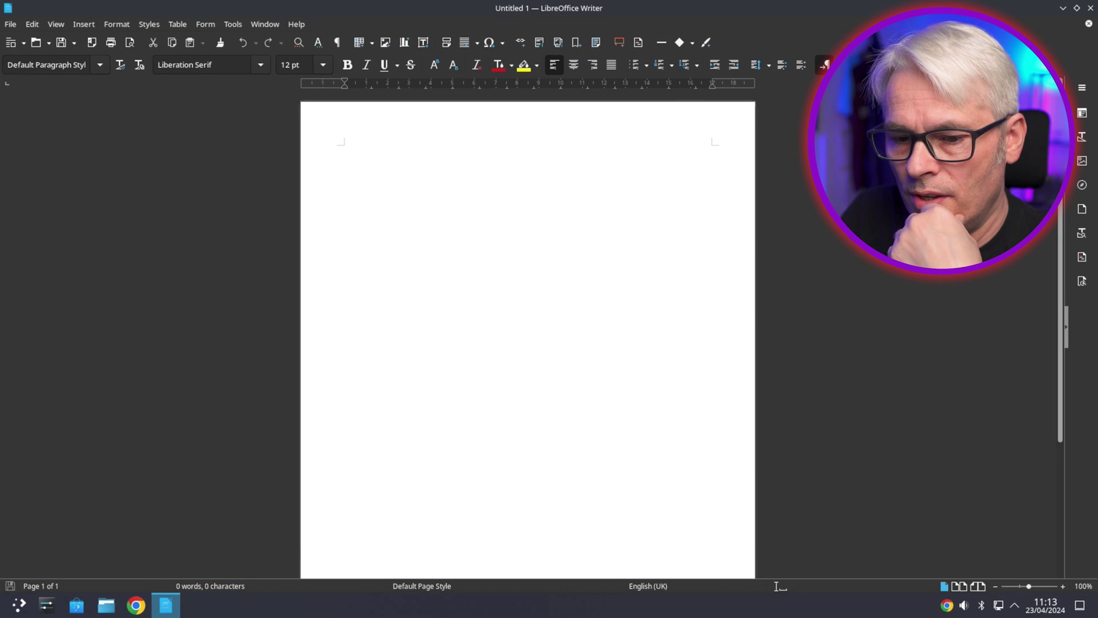
Show the About LibreOffice information, dismiss it, and close Writer
{"action": "left_click", "coordinate": [297, 24]}
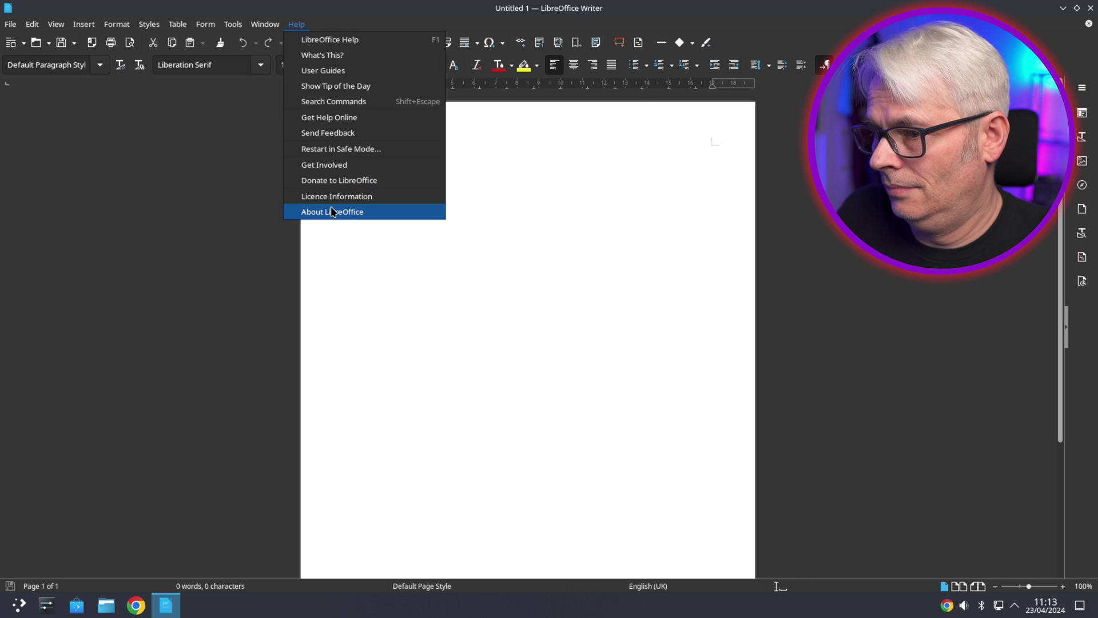
{"action": "left_click", "coordinate": [333, 212]}
{"action": "key", "text": "Escape"}
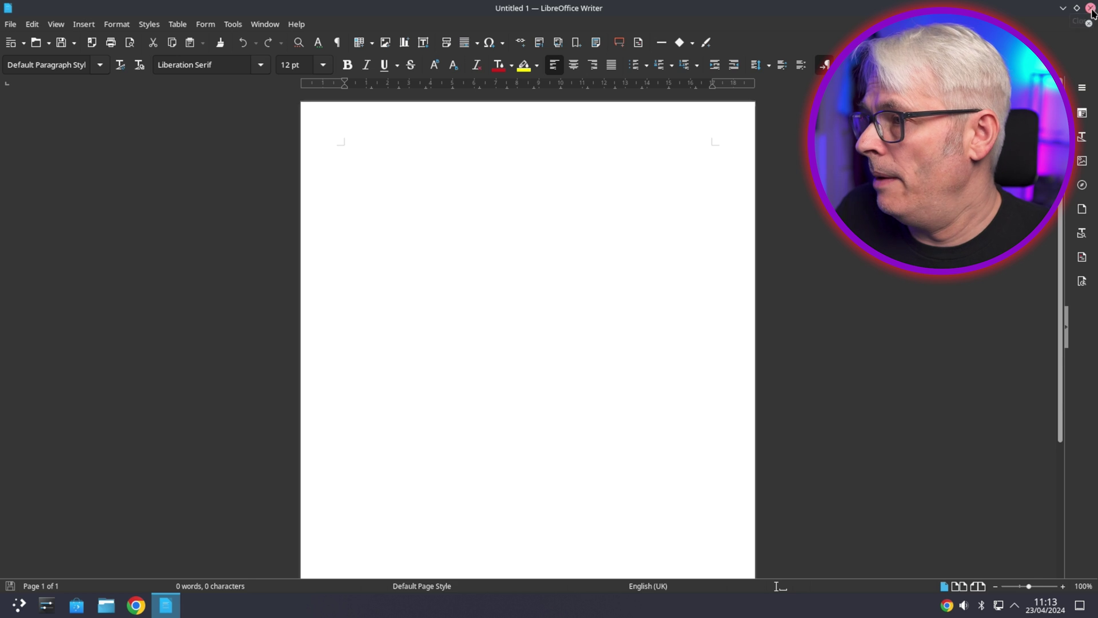
{"action": "left_click", "coordinate": [1090, 8]}
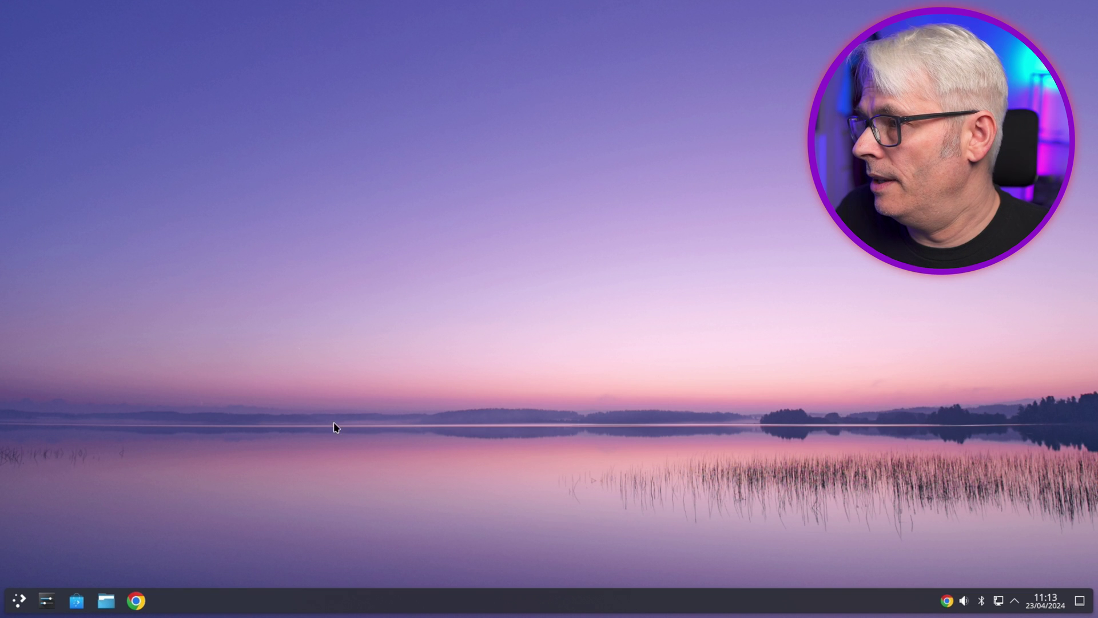
Open Chrome, go to the Videos listing of the GaryH Tech YouTube channel, and close the mini player
{"action": "left_click", "coordinate": [135, 602]}
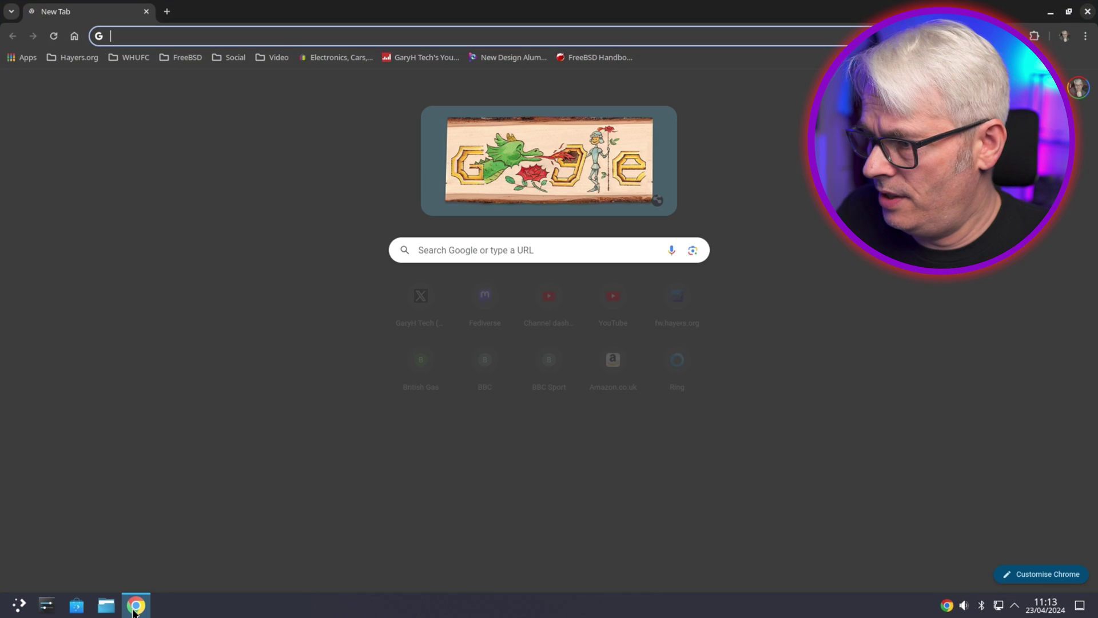
{"action": "left_click", "coordinate": [624, 311]}
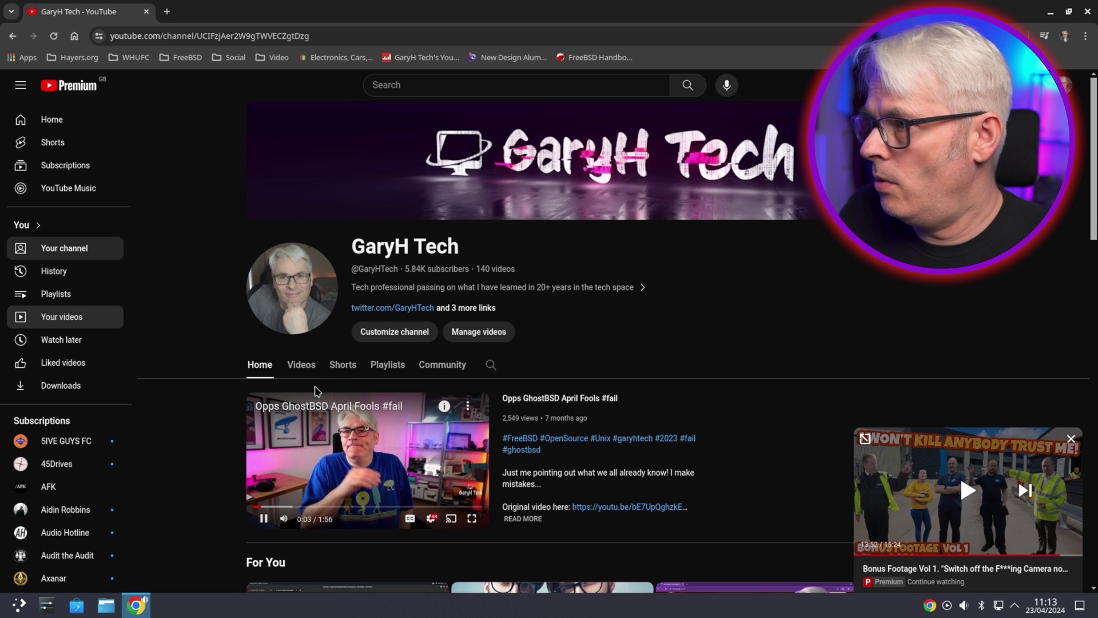
{"action": "left_click", "coordinate": [301, 364]}
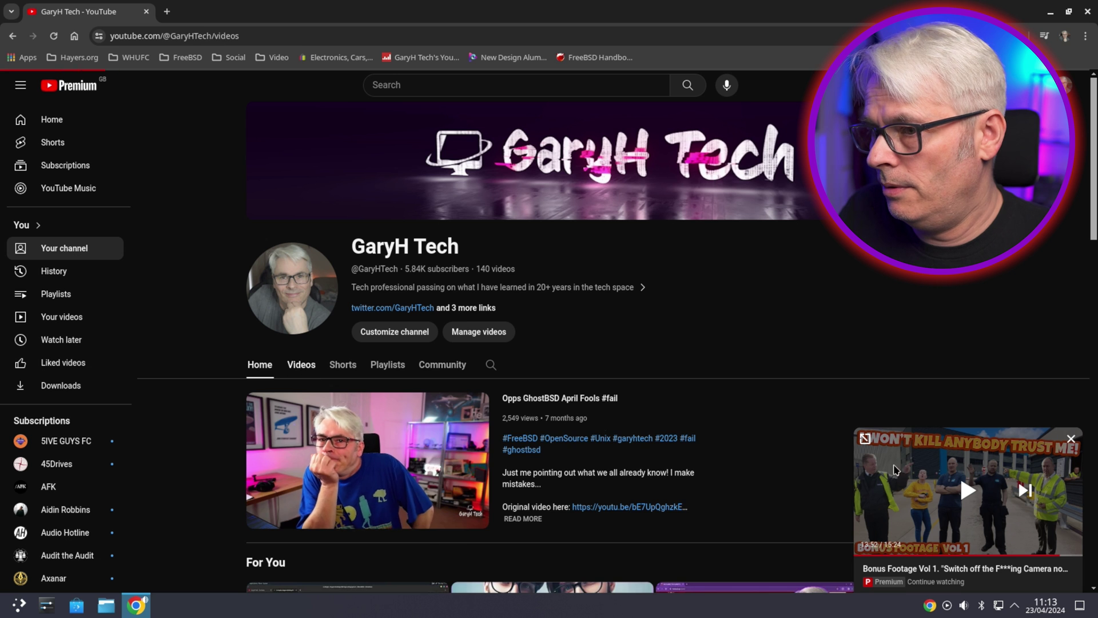
{"action": "left_click", "coordinate": [1070, 442]}
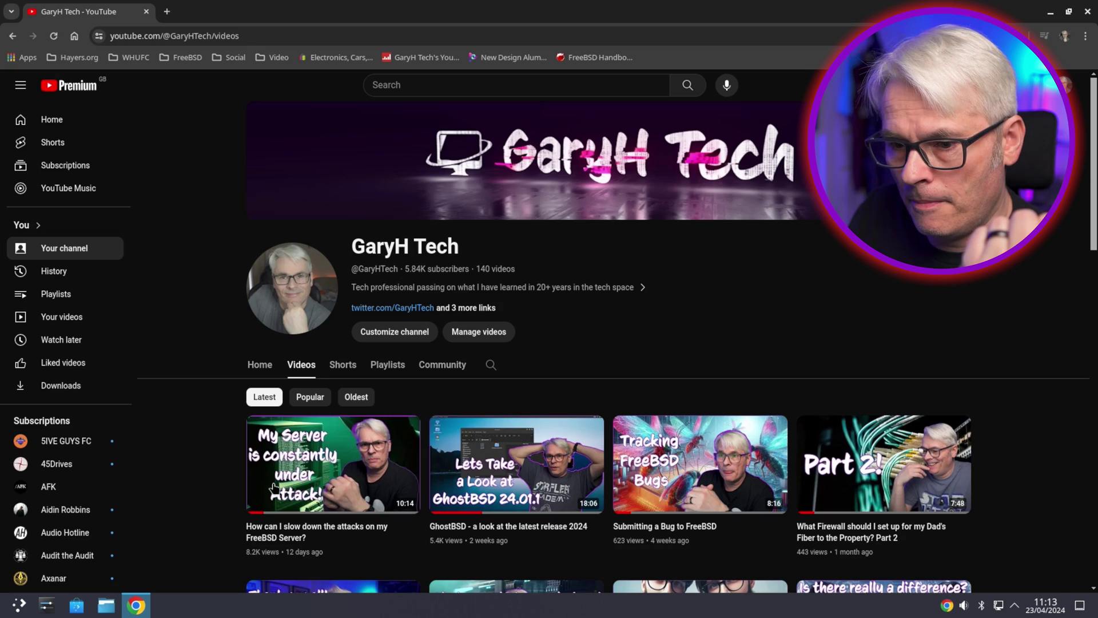
Play the video "How can I slow down the attacks on my FreeBSD Server?" and open its playback settings
{"action": "left_click", "coordinate": [280, 483]}
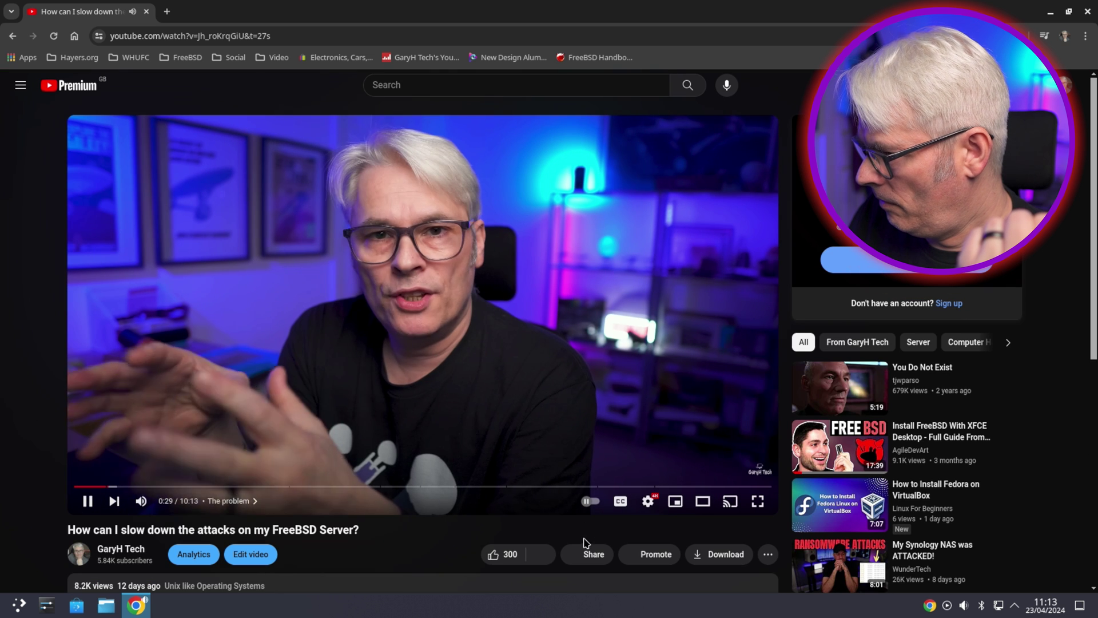
{"action": "left_click", "coordinate": [650, 503]}
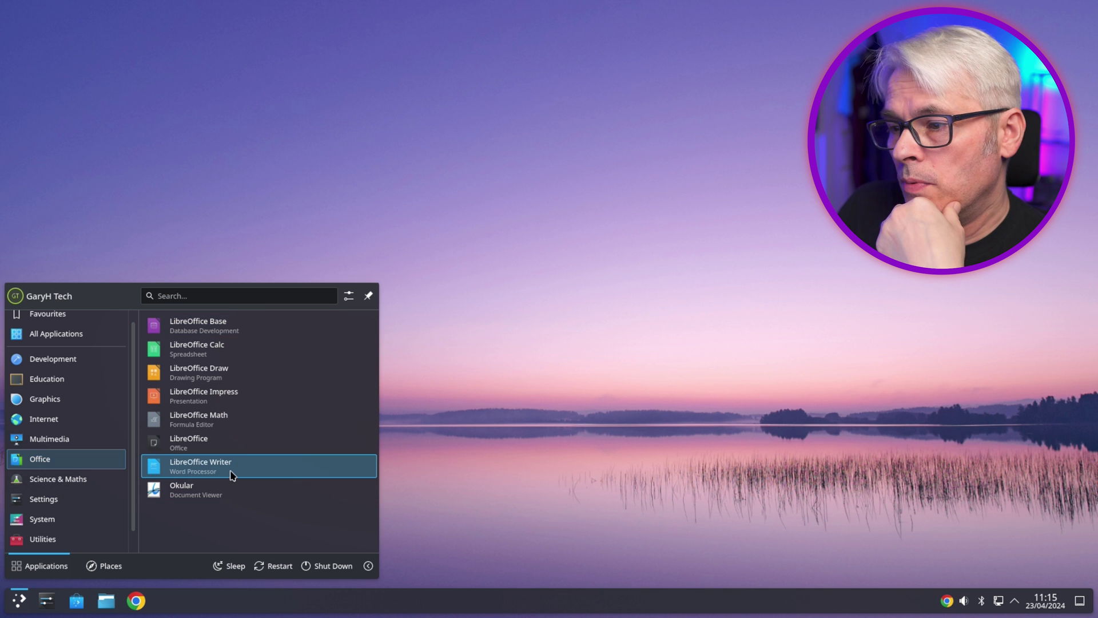
Launch LibreOffice Writer and display the version details in About LibreOffice
{"action": "left_click", "coordinate": [233, 469]}
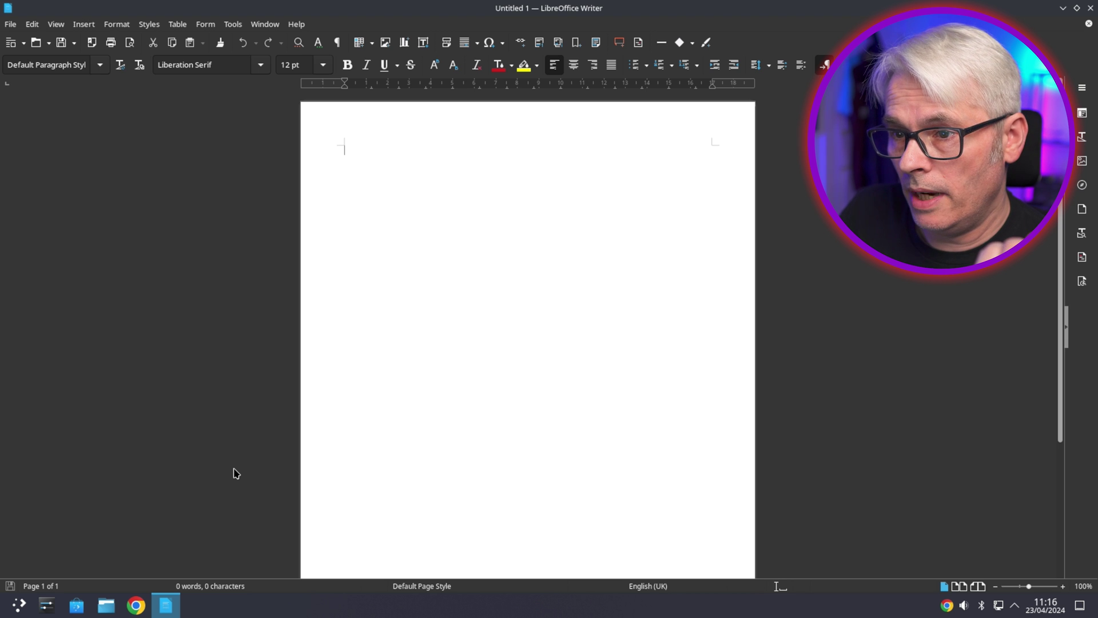
{"action": "left_click", "coordinate": [297, 24]}
{"action": "left_click", "coordinate": [349, 210]}
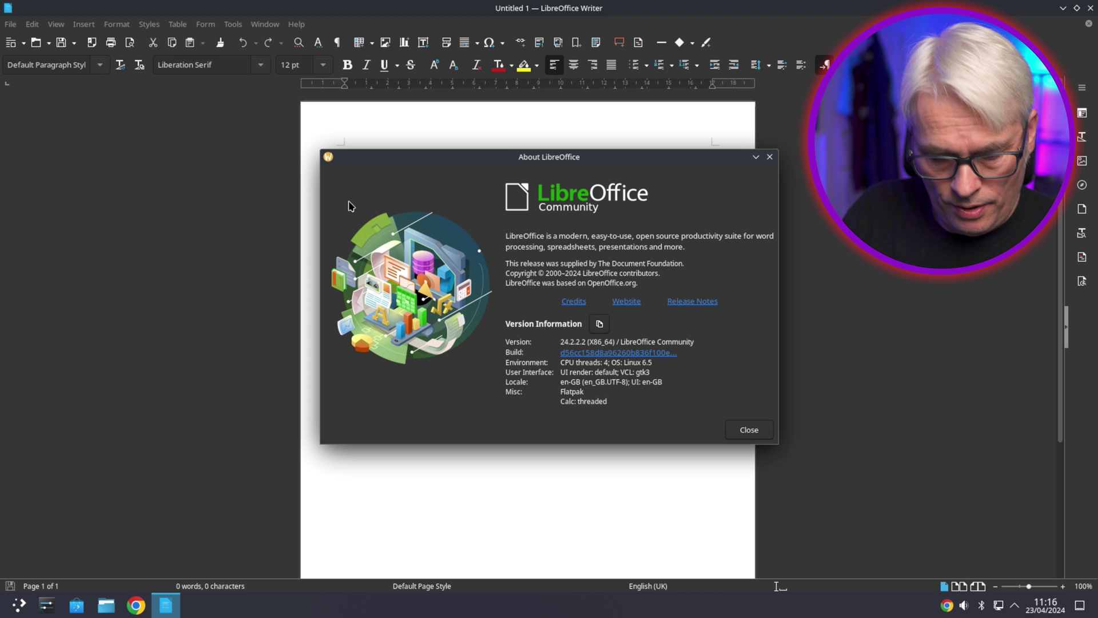
Switch to Chrome and look up the latest release on the LibreOffice download page at libreoffice.org
{"action": "left_click", "coordinate": [136, 605]}
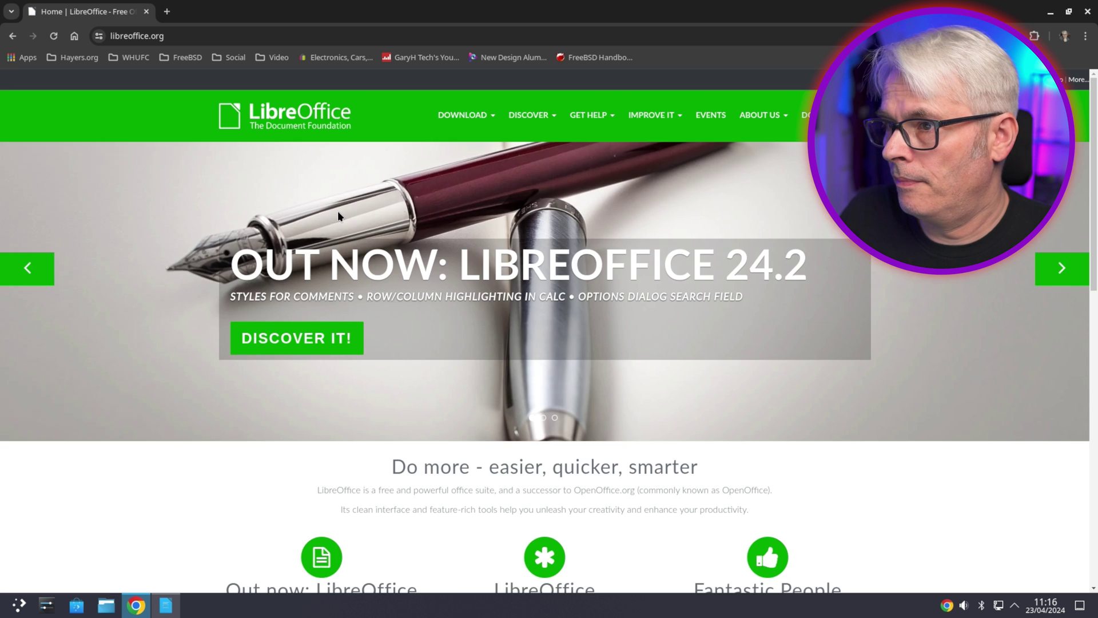
{"action": "left_click", "coordinate": [338, 210]}
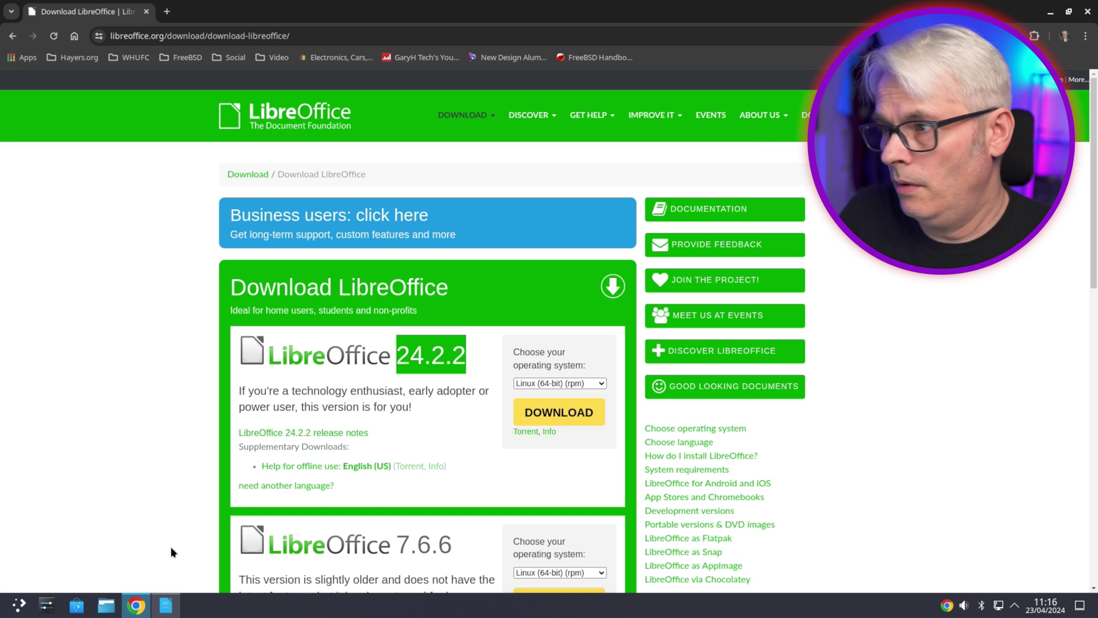
Return to Writer, compare the version in About LibreOffice, dismiss the dialog, and quit Writer
{"action": "left_click", "coordinate": [166, 607]}
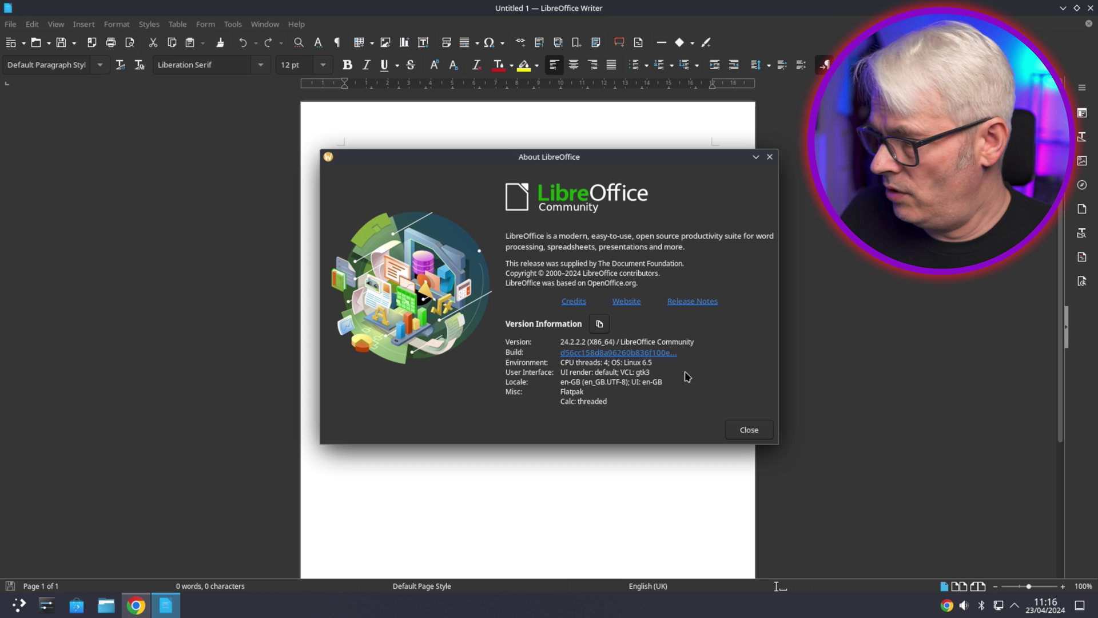
{"action": "left_click", "coordinate": [763, 437]}
{"action": "key", "text": "ctrl+q"}
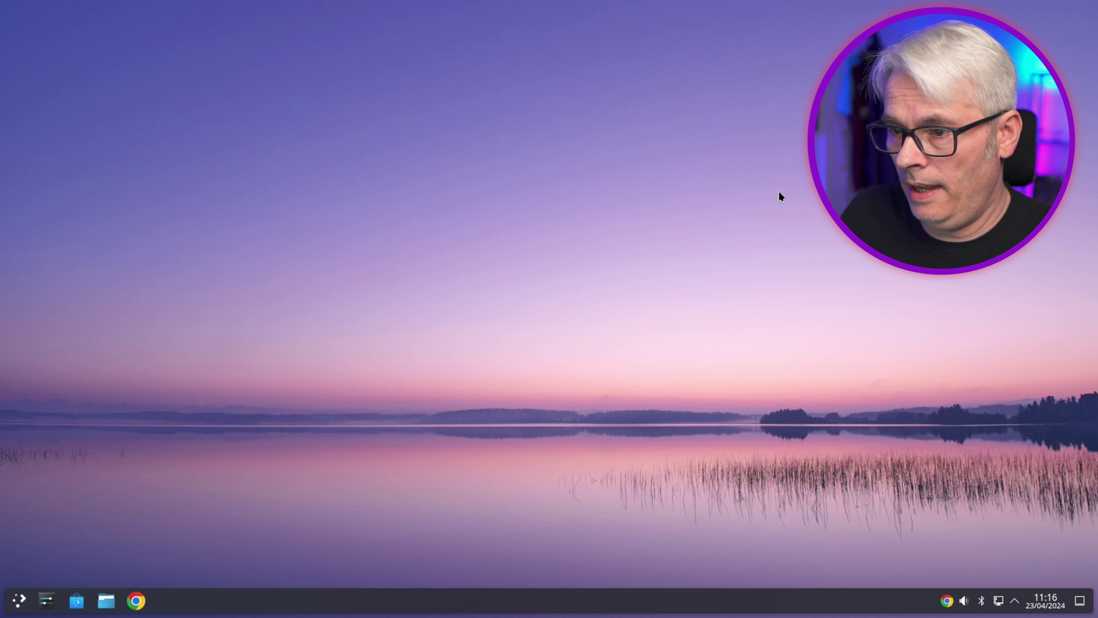
Open Chrome, load freebsd.org, and go to the FreeBSD Ports Search page
{"action": "left_click", "coordinate": [137, 600]}
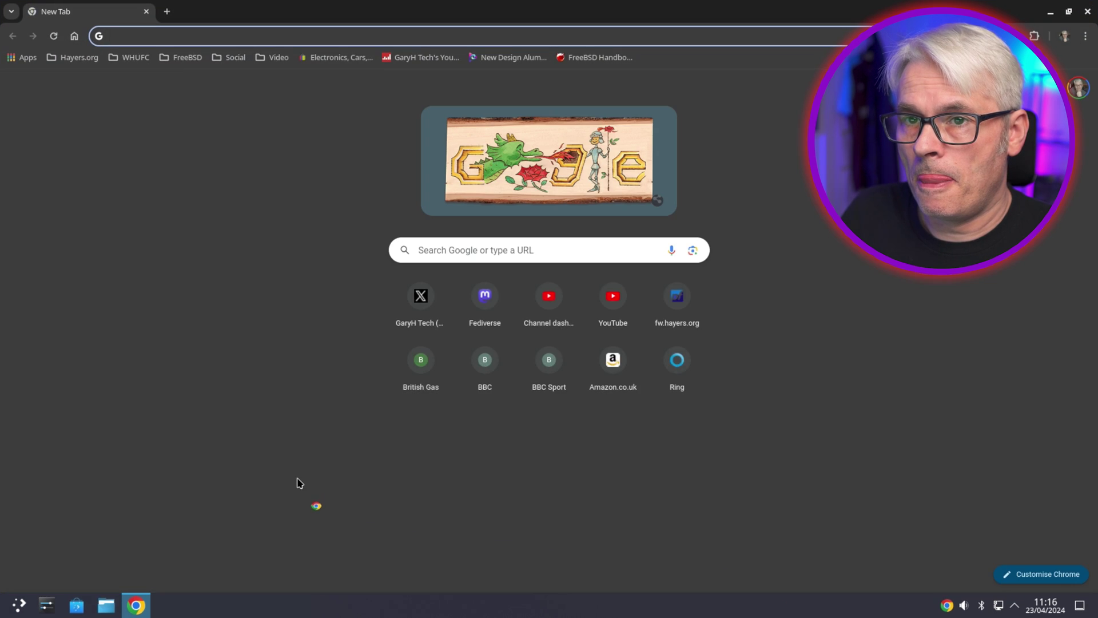
{"action": "type", "text": "freebsd.org"}
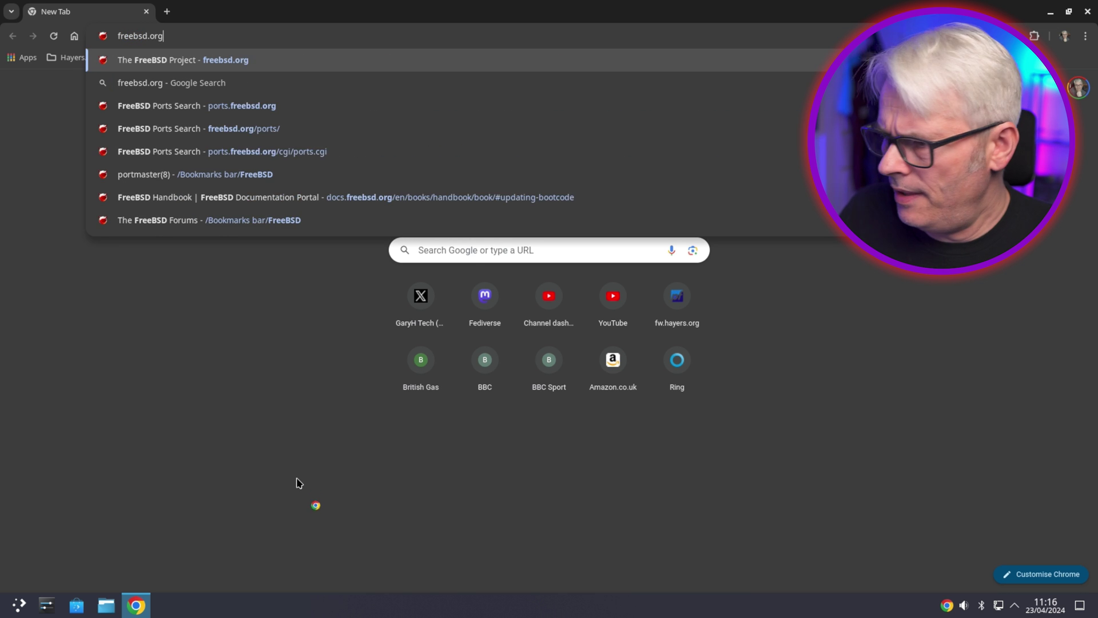
{"action": "key", "text": "Return"}
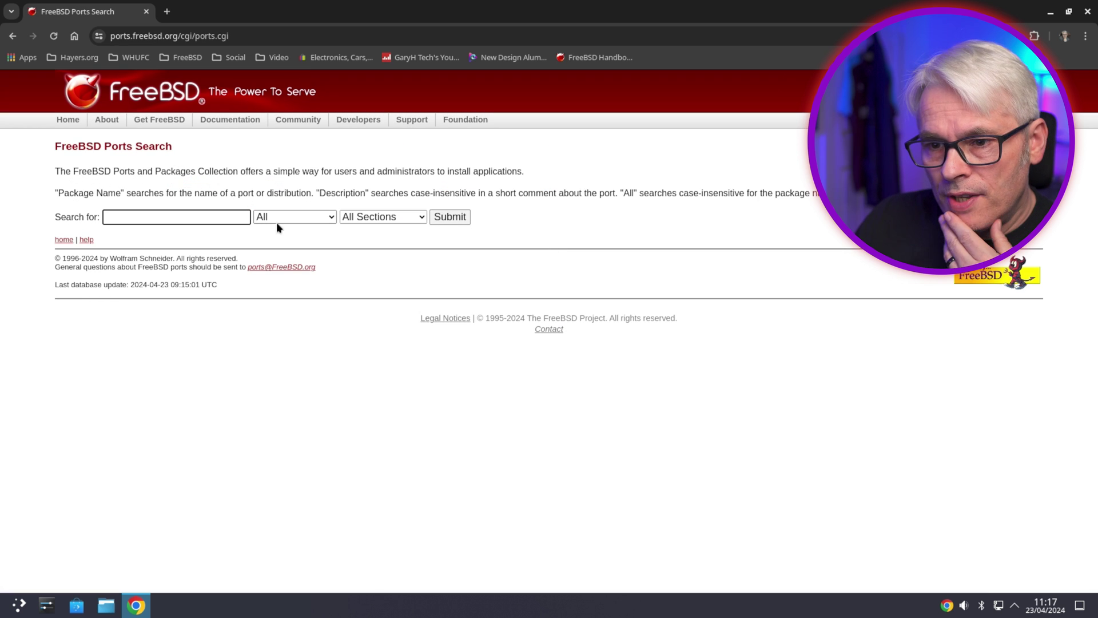
Search all sections of the FreeBSD ports collection for "kde 6"
{"action": "type", "text": "kde"}
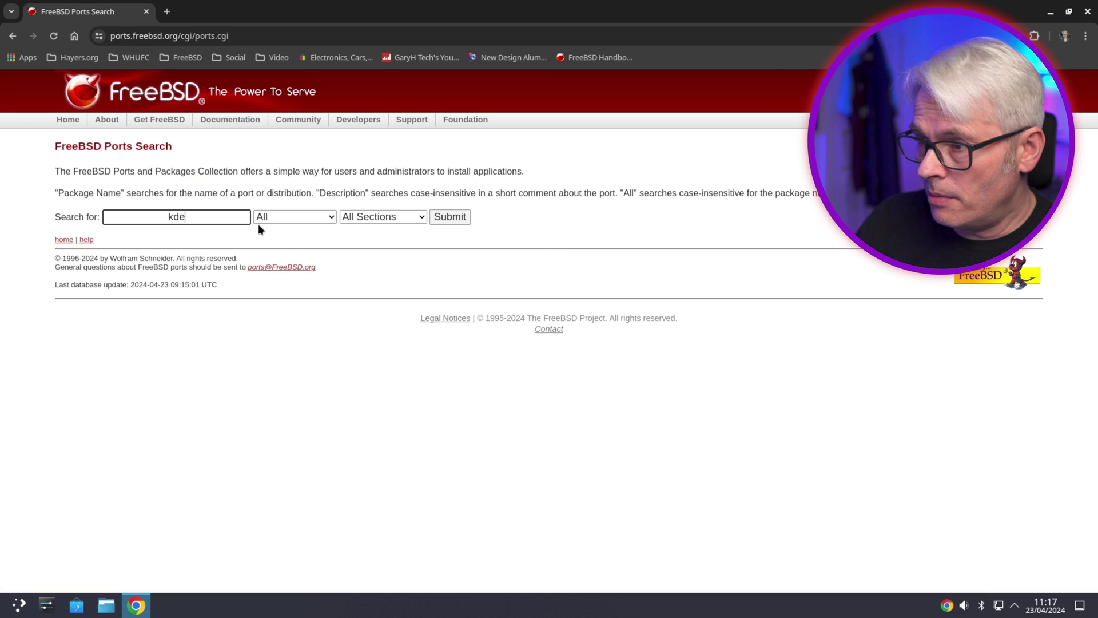
{"action": "type", "text": " 6"}
{"action": "key", "text": "Return"}
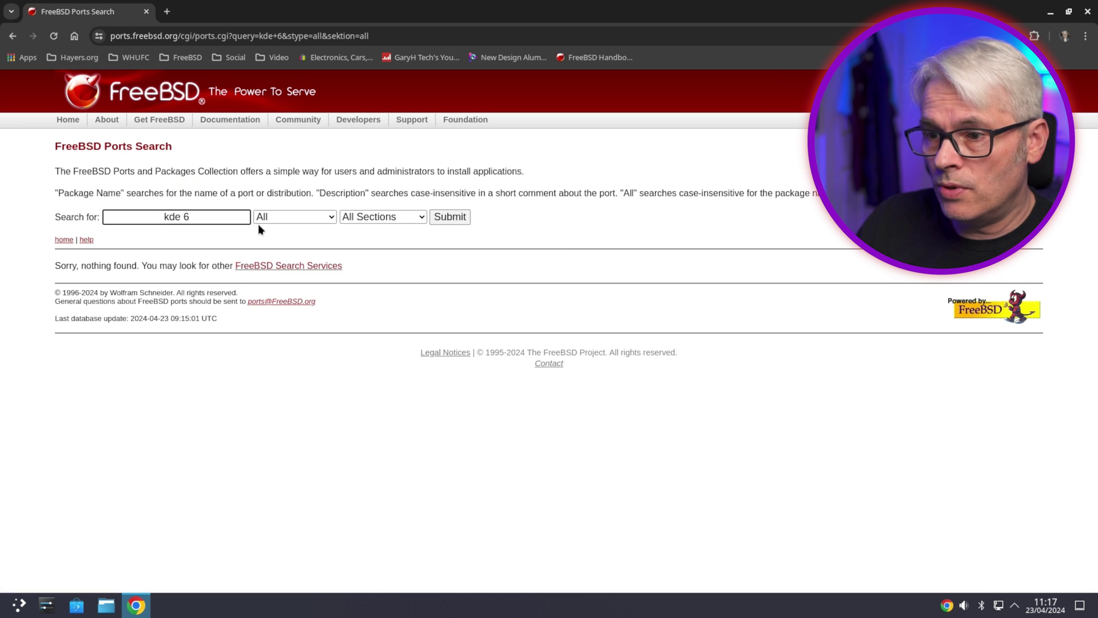
Shorten the ports search term to "kde" and run the search
{"action": "key", "text": "BackSpace"}
{"action": "key", "text": "BackSpace"}
{"action": "key", "text": "BackSpace"}
{"action": "key", "text": "Return"}
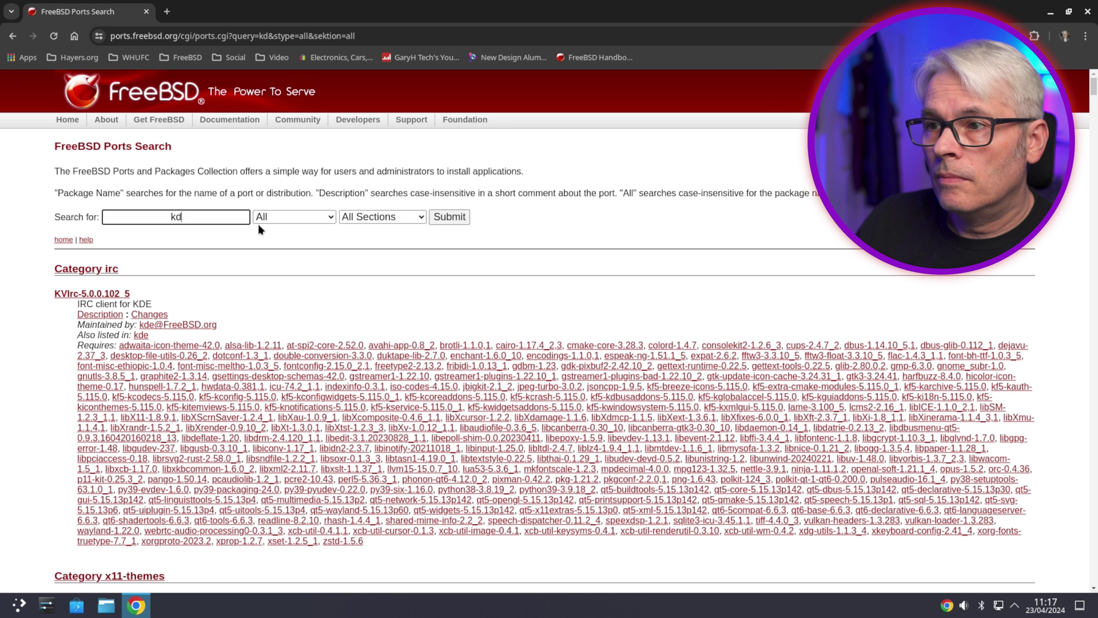
{"action": "type", "text": "e"}
{"action": "key", "text": "Return"}
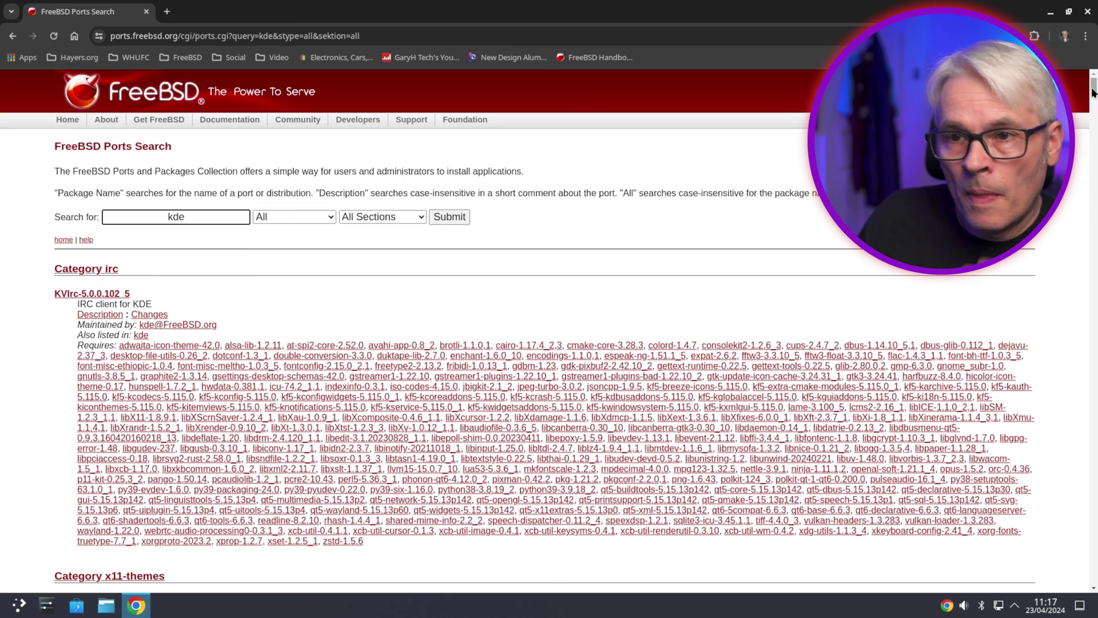
Find the plasma6-plasma port under category x11 in the results and view its pkg-descr file
{"action": "left_click_drag", "start_coordinate": [1093, 93], "coordinate": [1081, 408]}
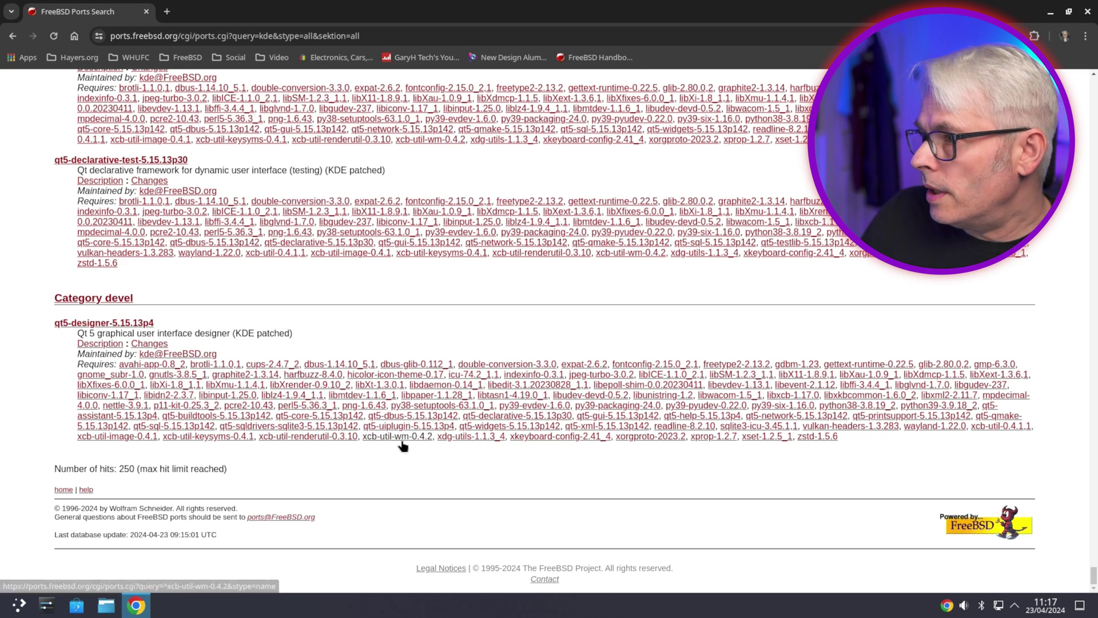
{"action": "scroll", "coordinate": [404, 447], "scroll_direction": "up", "scroll_amount": 10}
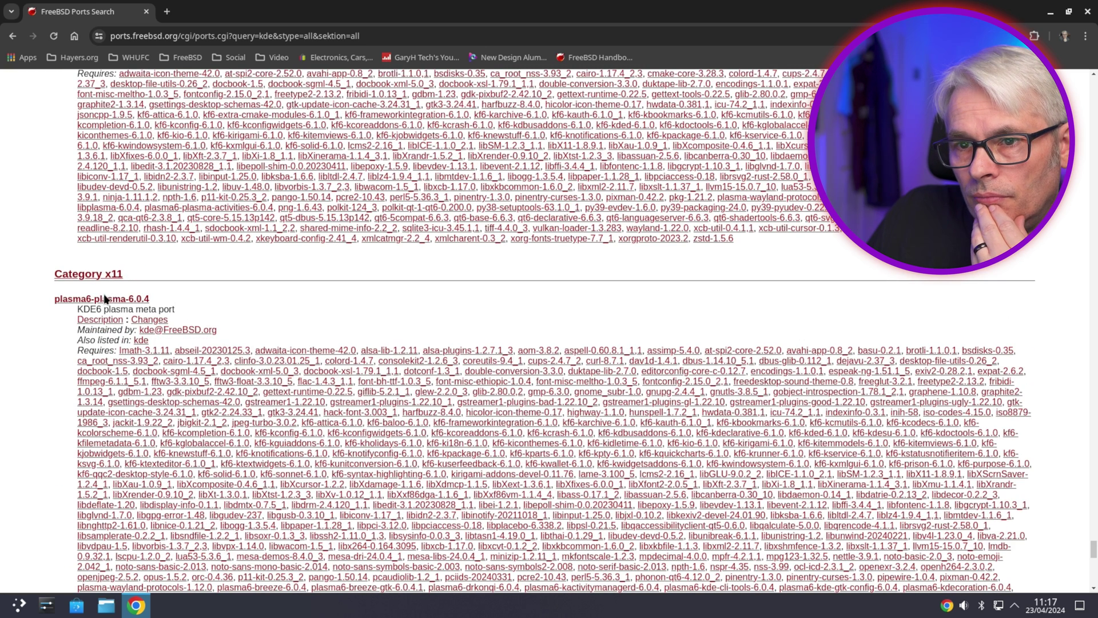
{"action": "left_click", "coordinate": [104, 301]}
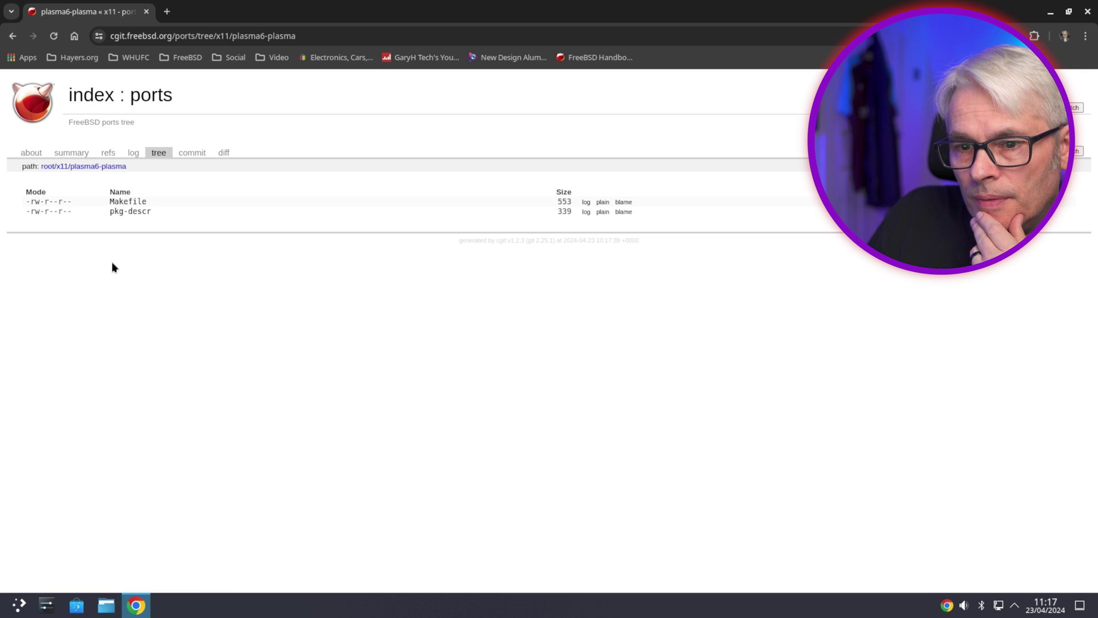
{"action": "left_click", "coordinate": [137, 213]}
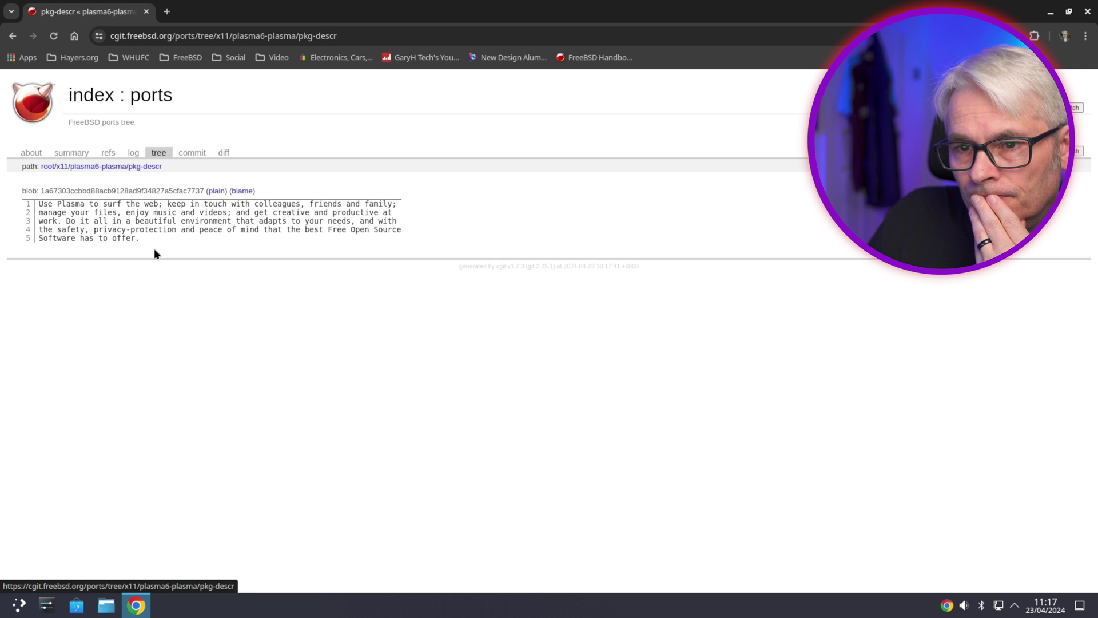
{"action": "right_click", "coordinate": [252, 327]}
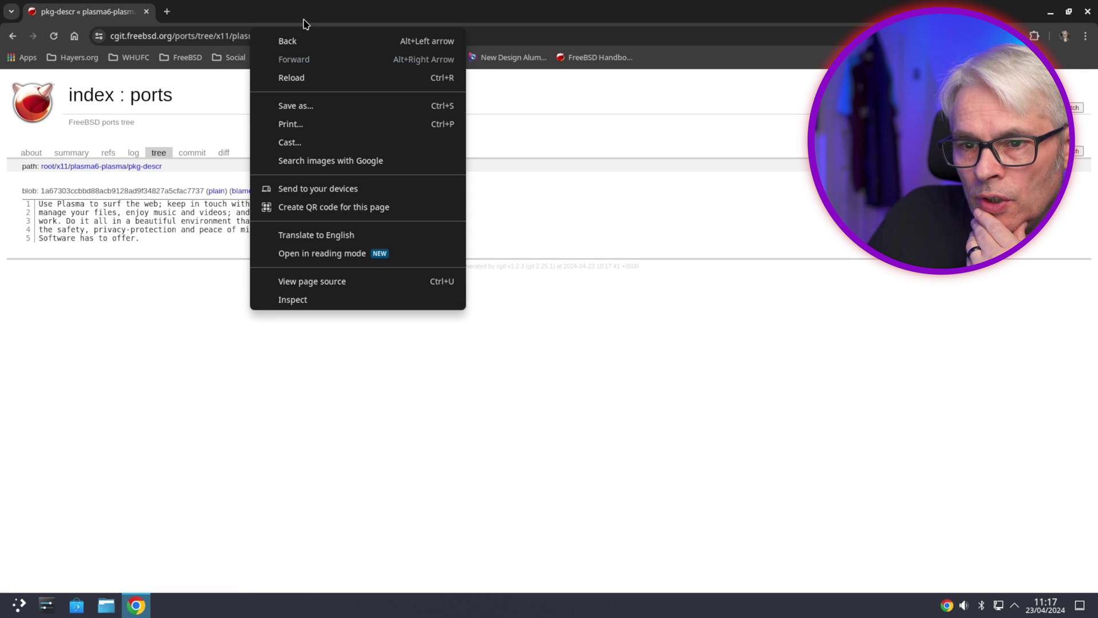